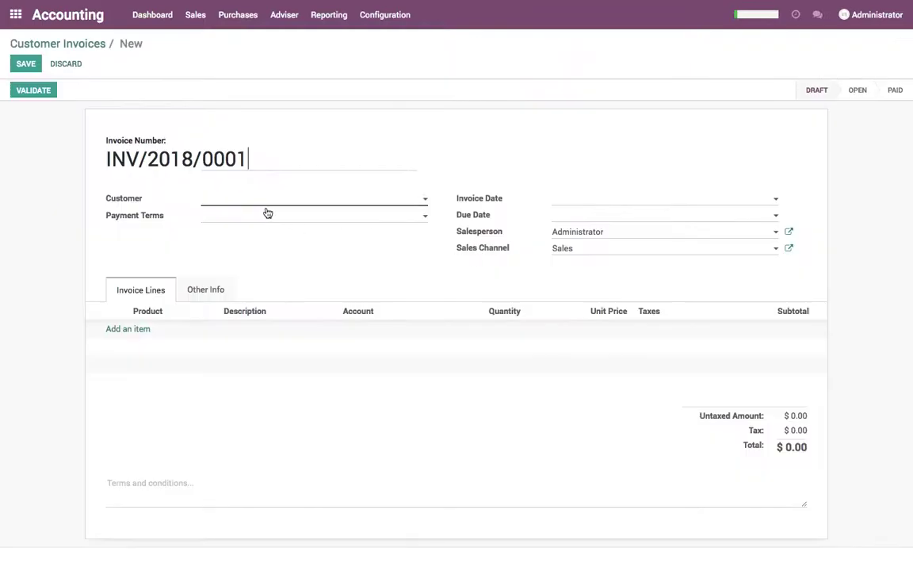
Create a new individual customer record named "Customer" and assign it to the invoice.
type("Customer")
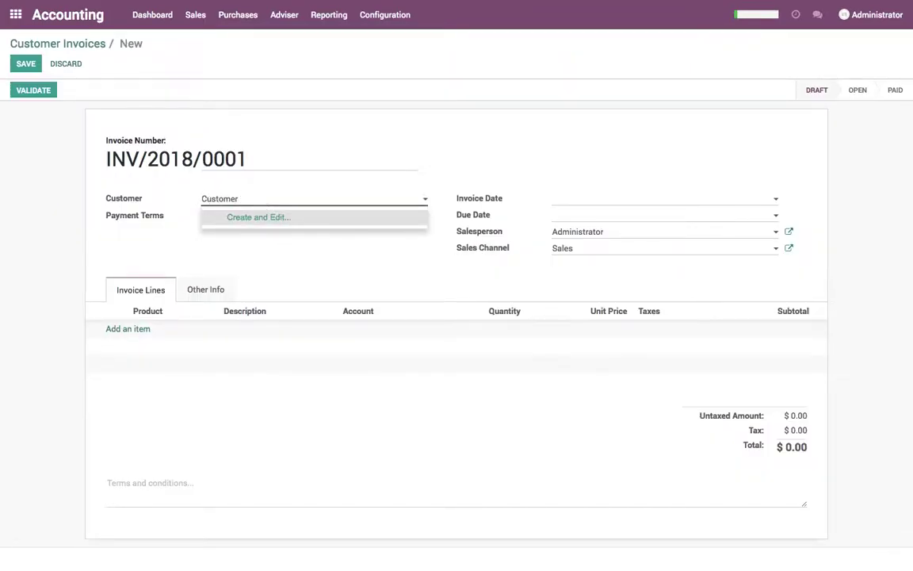
key("Return")
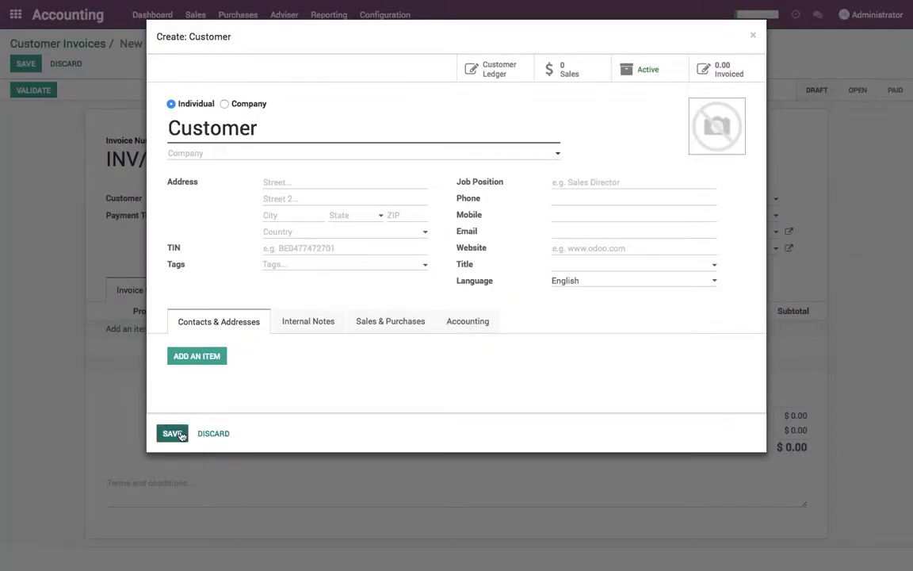
left_click(172, 433)
Add an invoice line for product Material with quantity 10, unit price 100 and Tax 15.00%.
left_click(125, 330)
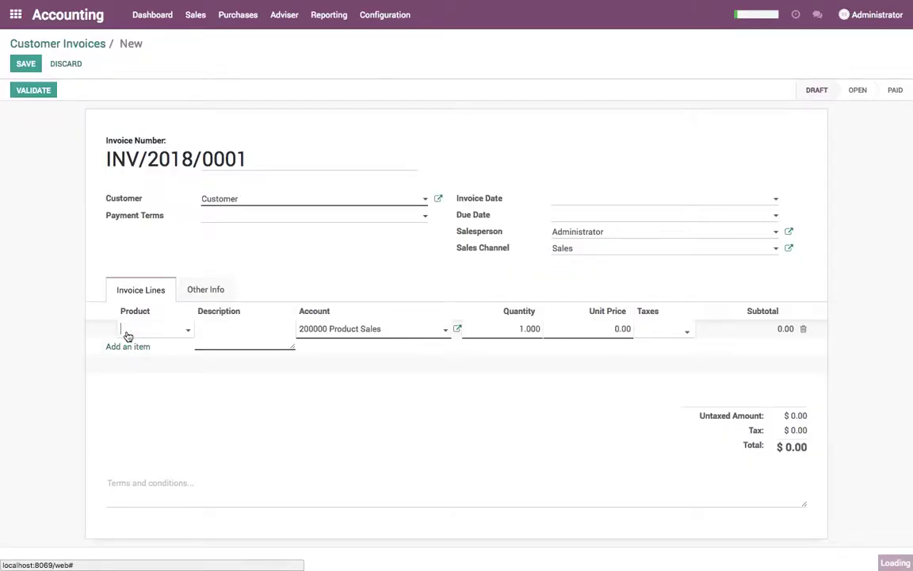
left_click(144, 331)
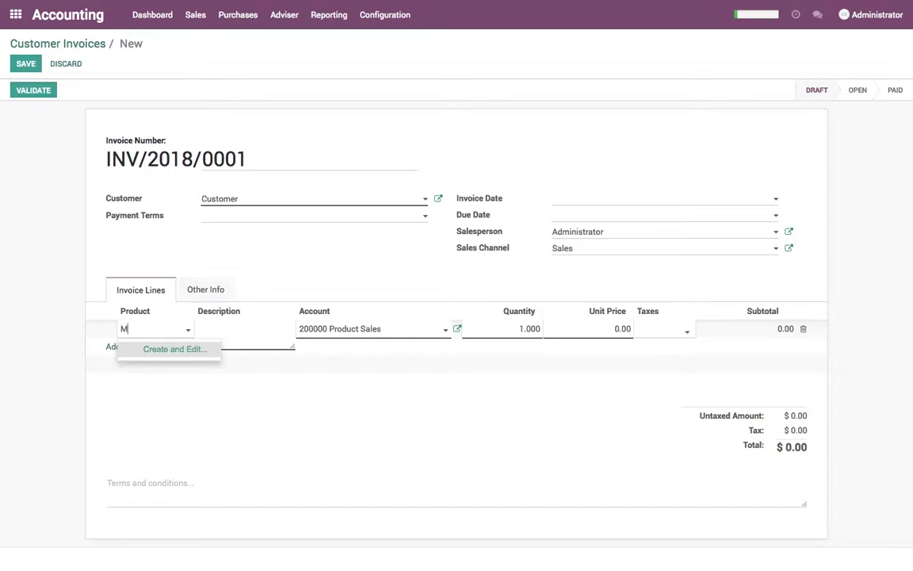
key("Tab")
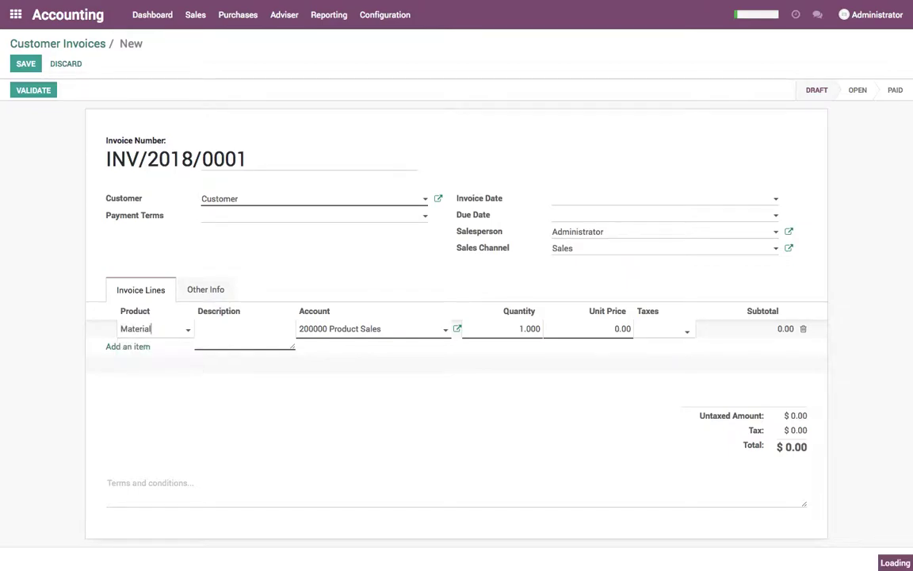
key("Tab")
type("10")
key("Tab")
type("10")
key("Tab")
key("shift+Tab")
type("100")
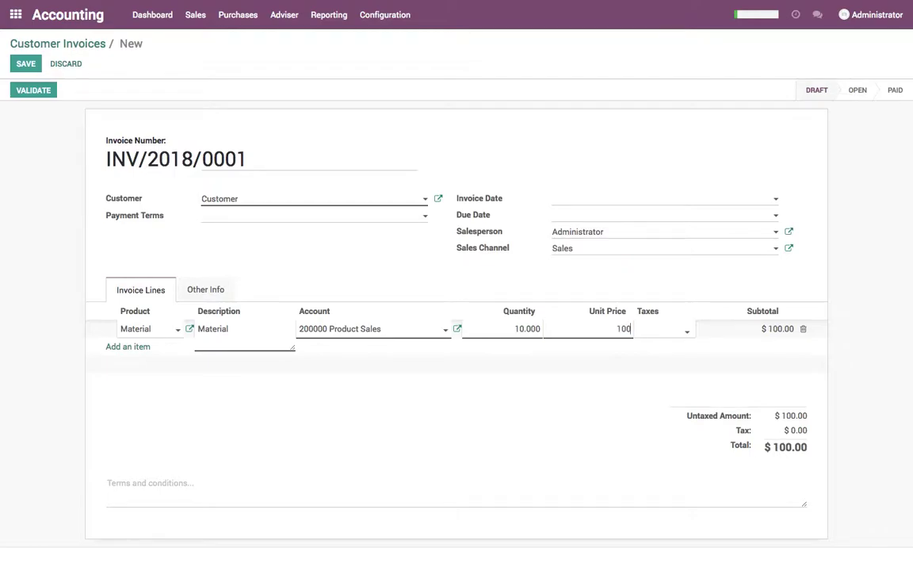
key("Tab")
key("Return")
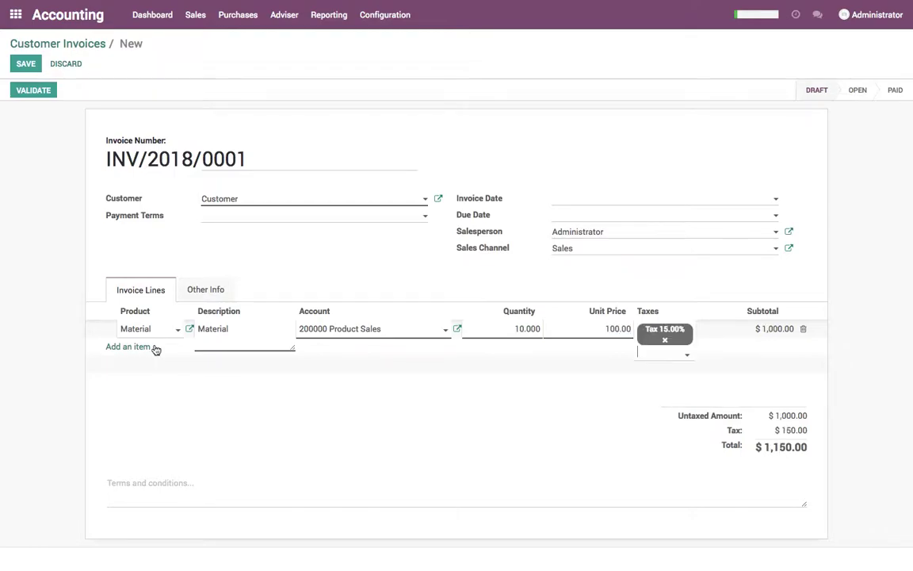
left_click(313, 456)
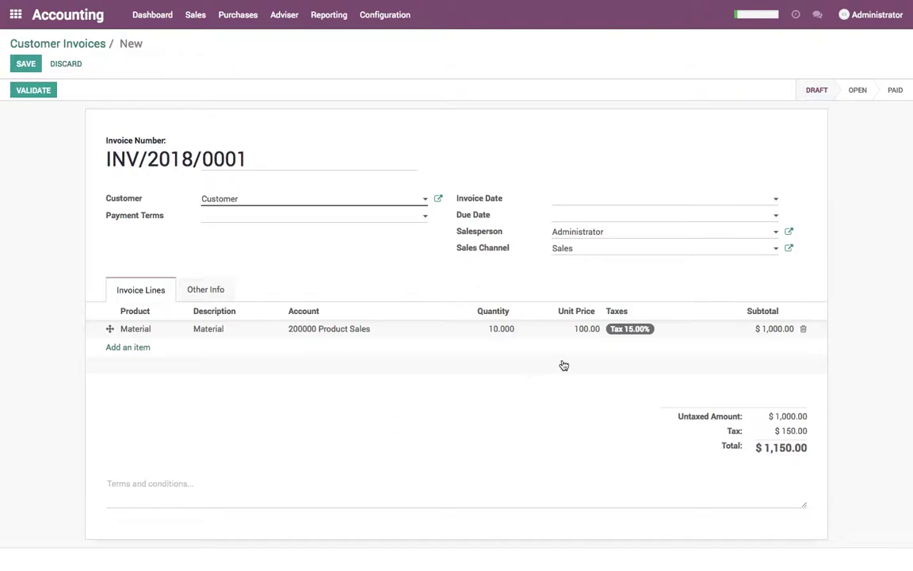
Set the invoice date to 04/01/2018 and the payment terms to 30 Net Days, and validate the invoice.
left_click(596, 198)
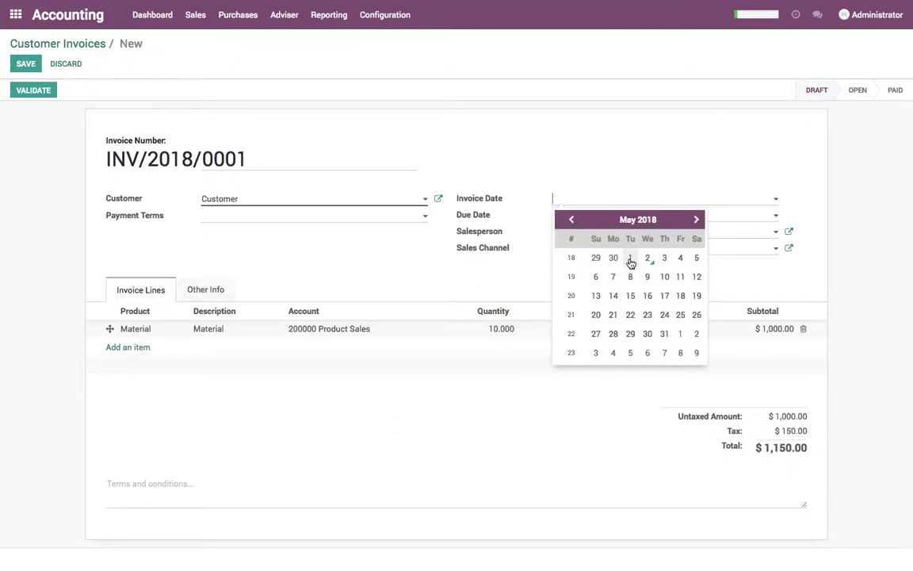
left_click(571, 219)
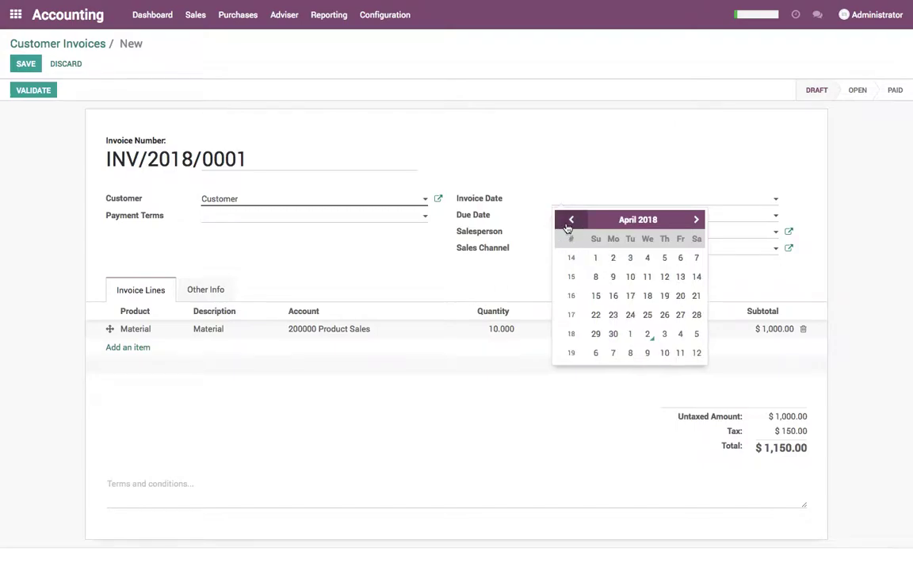
left_click(597, 257)
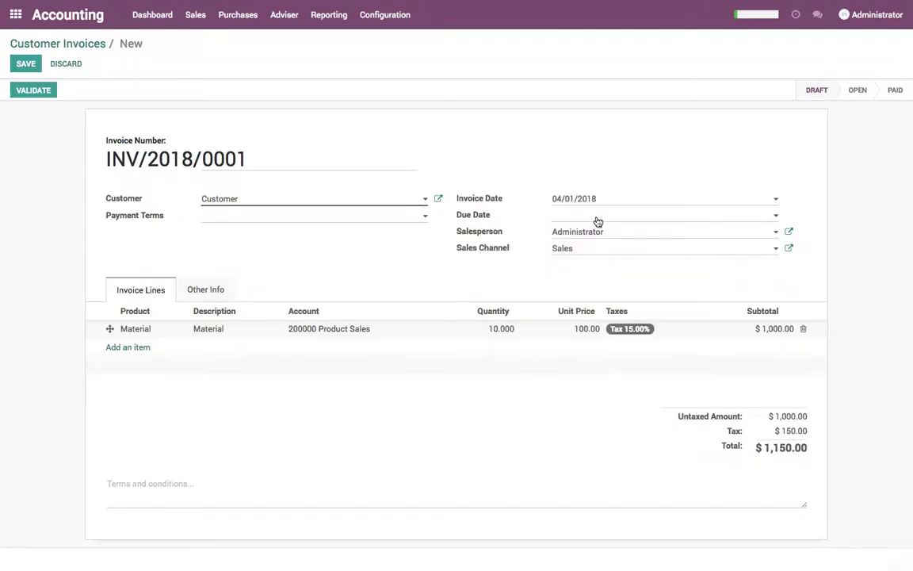
left_click(285, 219)
left_click(283, 265)
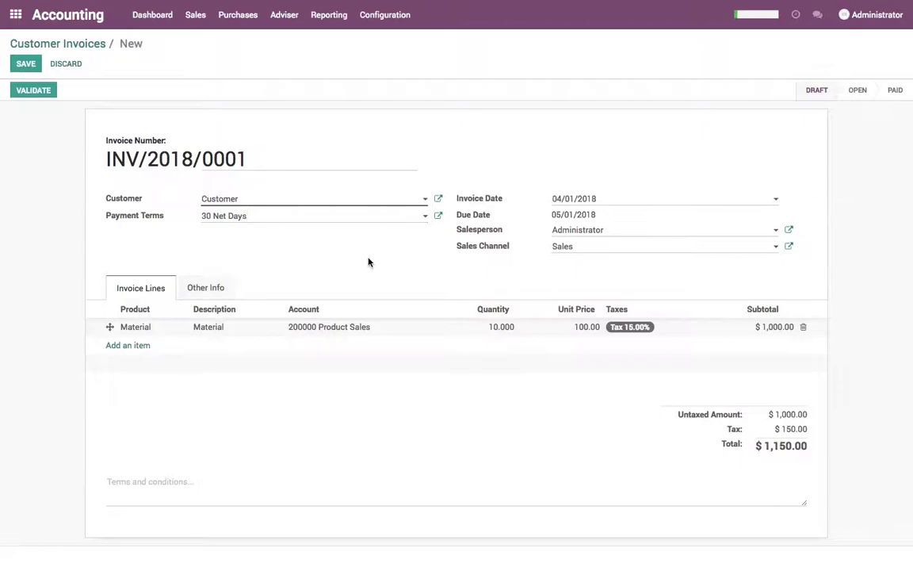
left_click(33, 91)
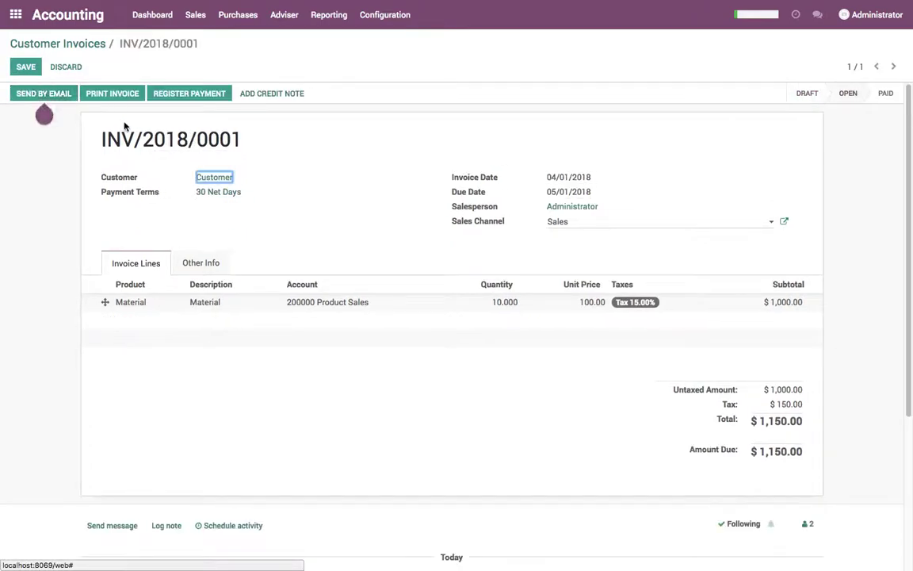
Start another invoice and create a new customer record named "China Export" for it.
left_click(62, 68)
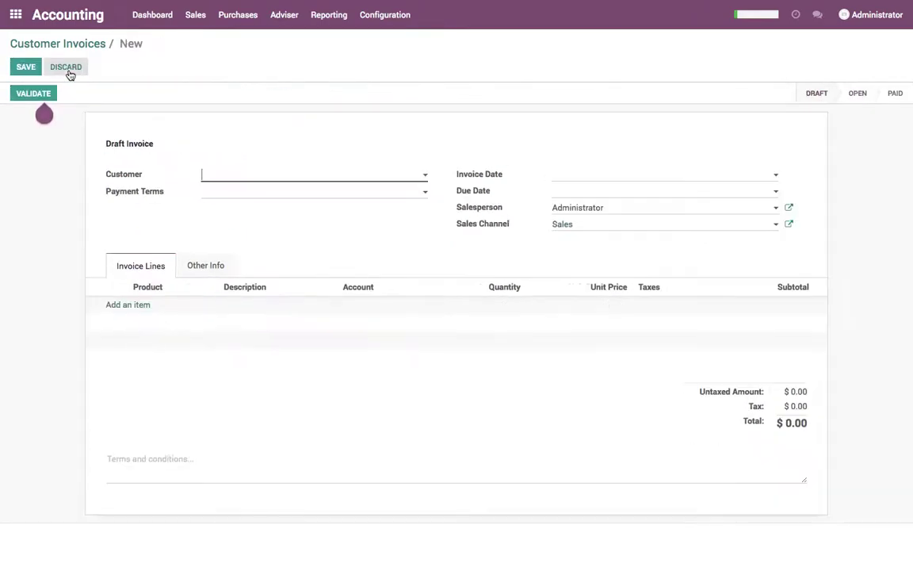
type("China Export")
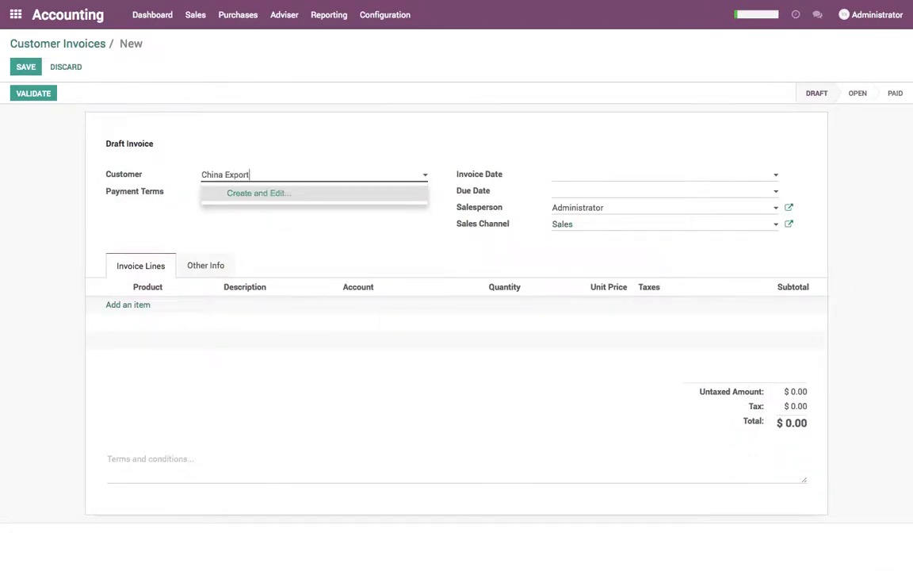
key("Return")
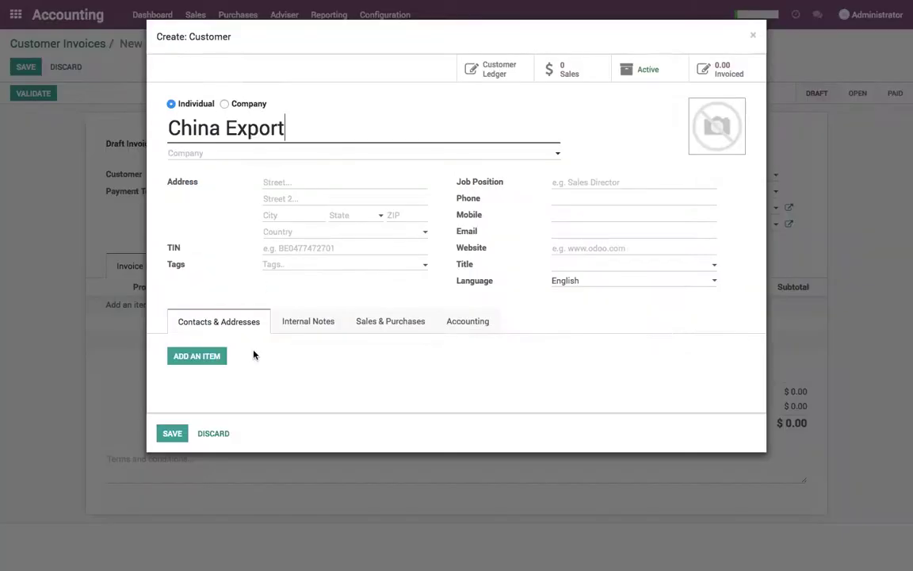
left_click(187, 432)
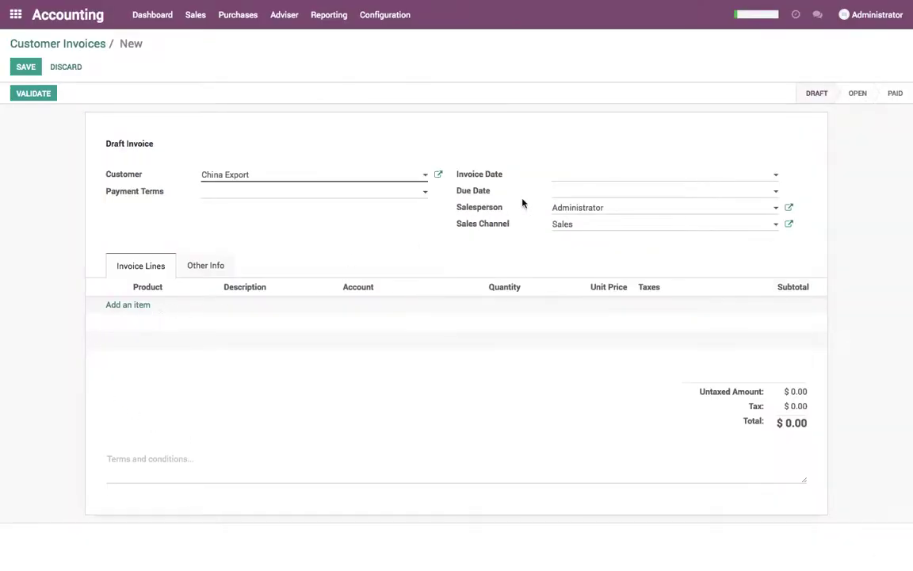
Set the China Export invoice's payment terms to 15 Days and its invoice date to 04/18/2018.
left_click(262, 192)
left_click(242, 225)
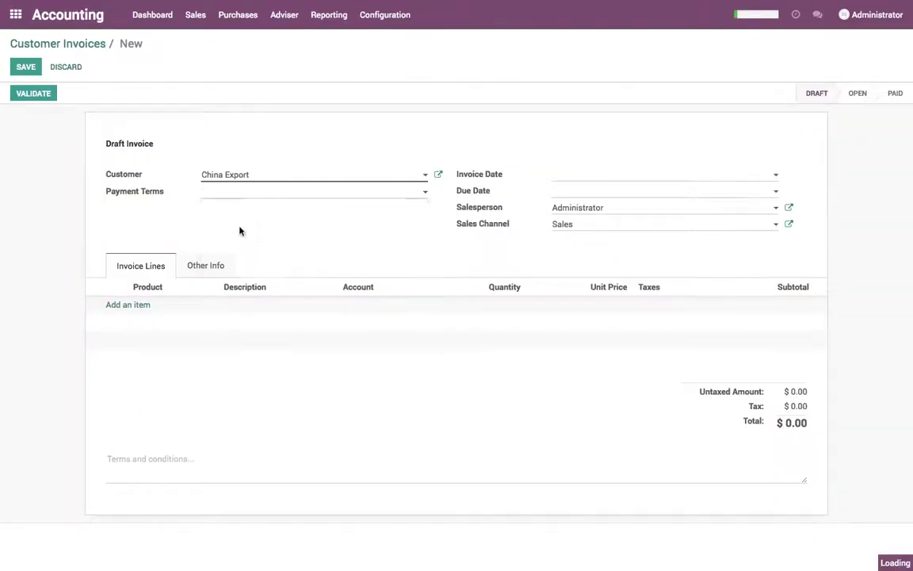
left_click(565, 175)
left_click(571, 196)
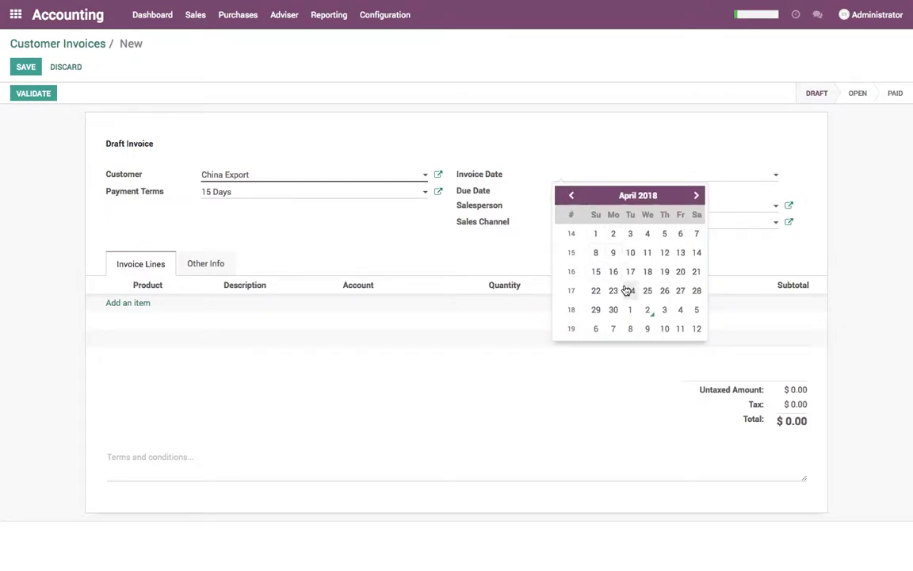
left_click(648, 273)
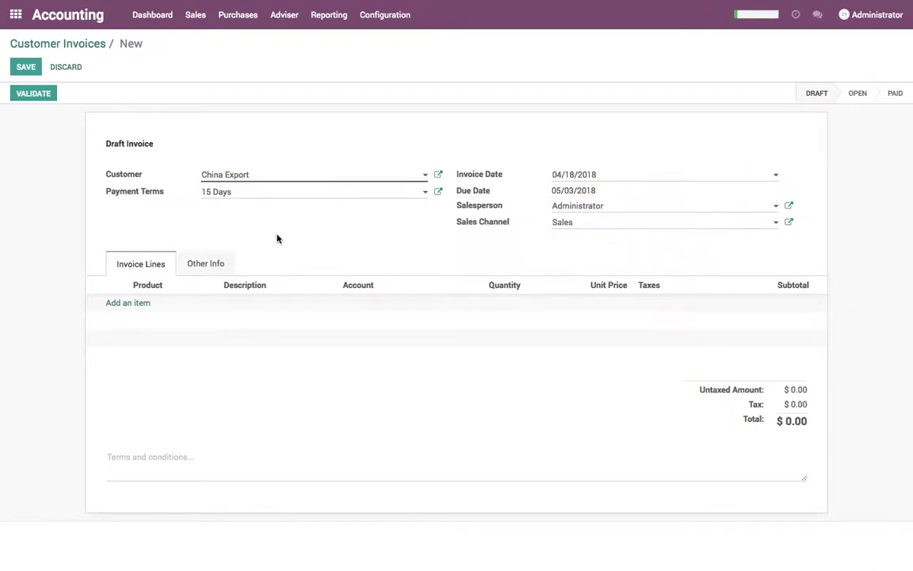
Add a Material line to the China Export invoice with quantity 20, unit price 100 and Tax 15.00%.
left_click(132, 303)
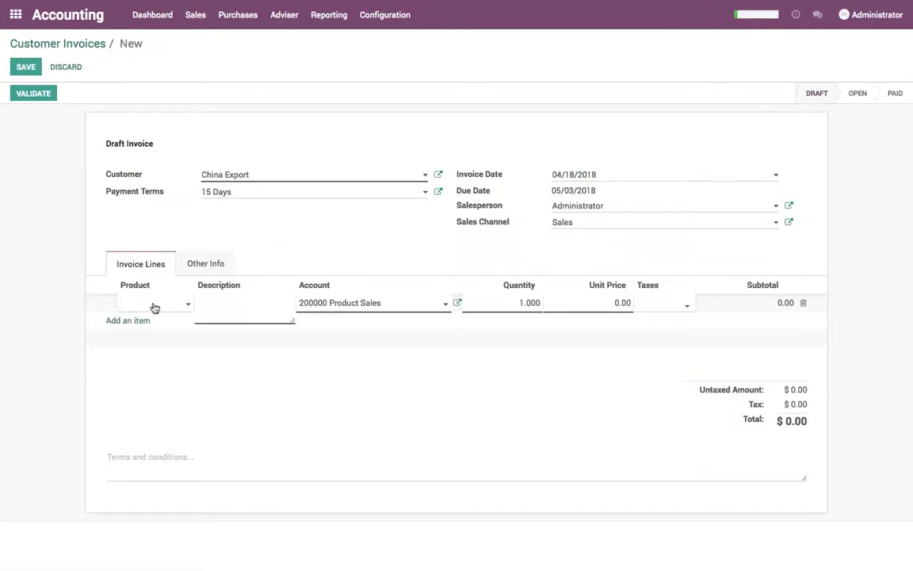
left_click(146, 323)
type("20")
key("Tab")
type("100")
key("Tab")
key("Down")
key("Return")
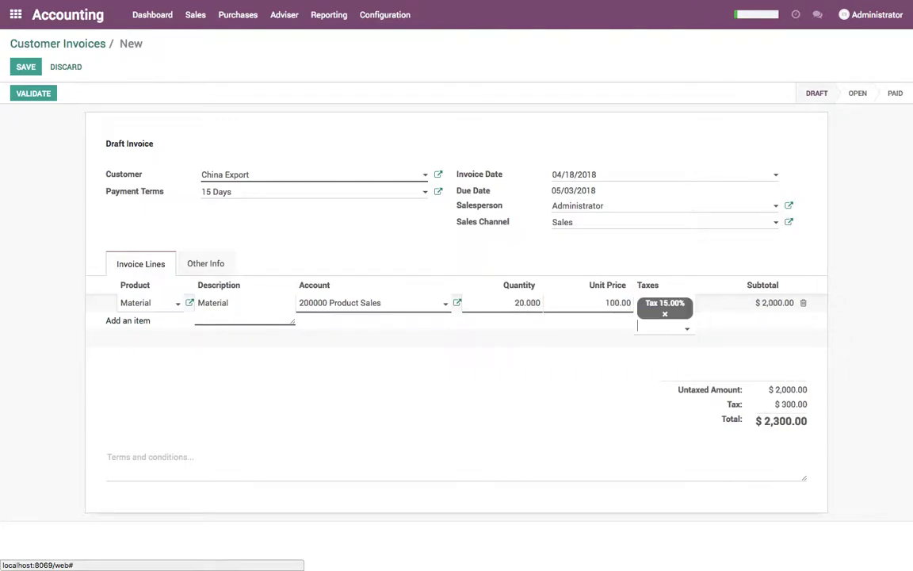
left_click(546, 369)
Save and validate the China Export invoice, and return to the customer invoices list.
left_click(26, 68)
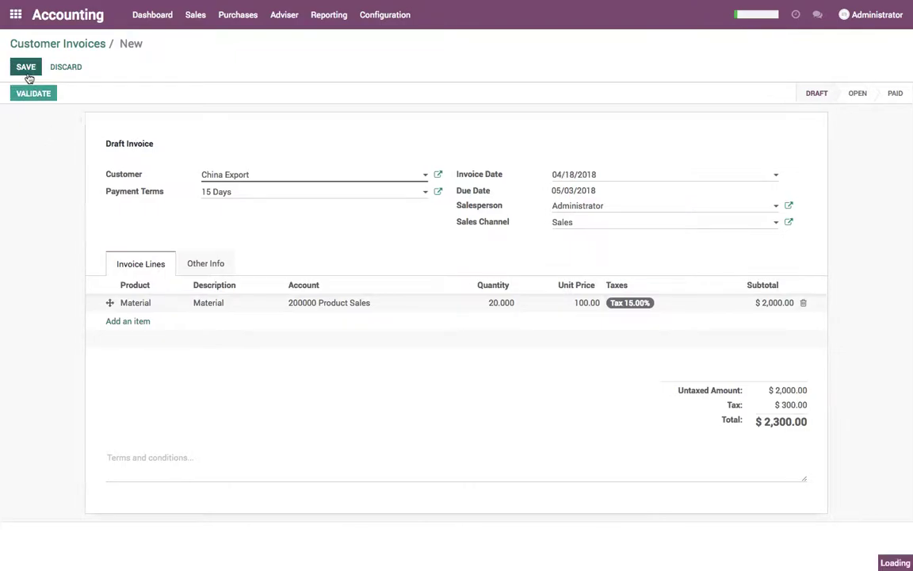
left_click(34, 94)
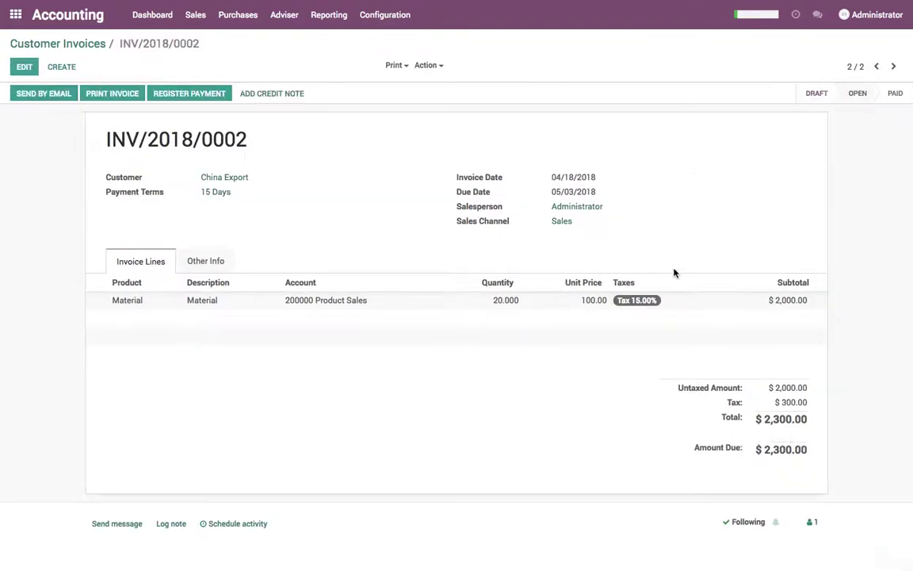
left_click(80, 44)
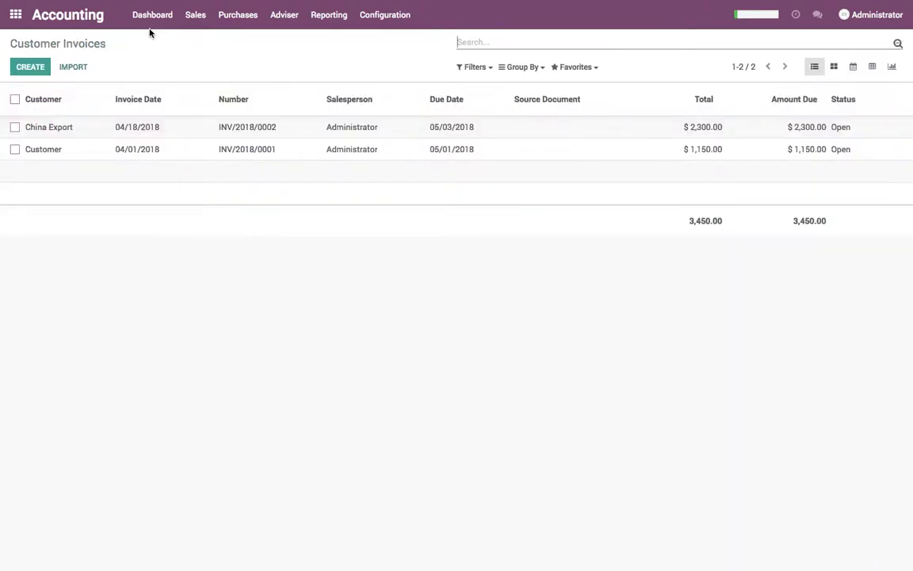
Start a new receive-money payment in the sales payments and choose "Customer" as the partner.
left_click(194, 16)
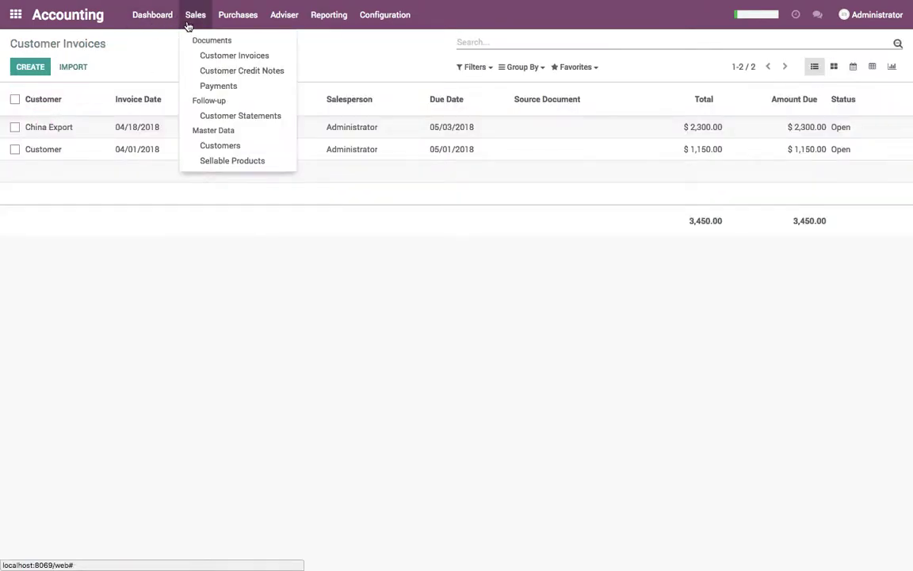
left_click(203, 86)
left_click(32, 68)
left_click(230, 208)
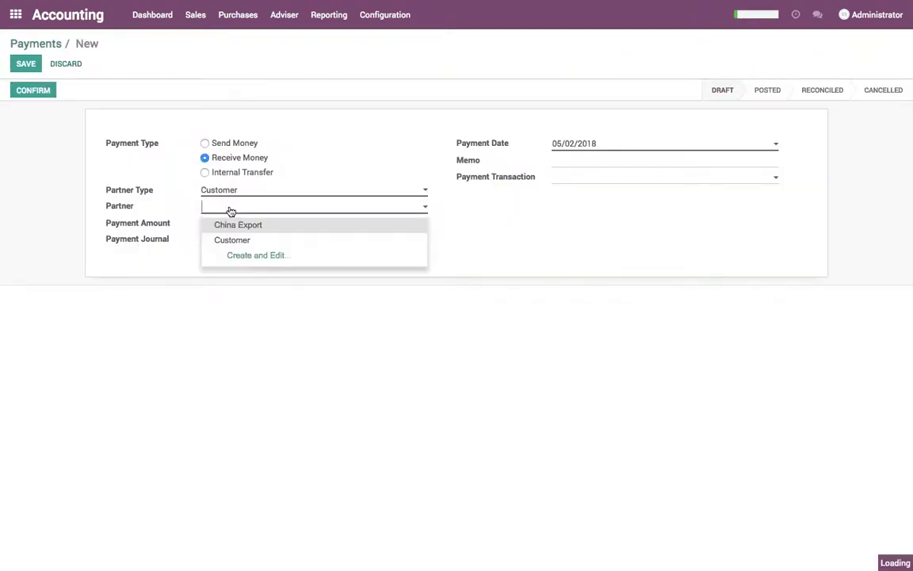
left_click(230, 240)
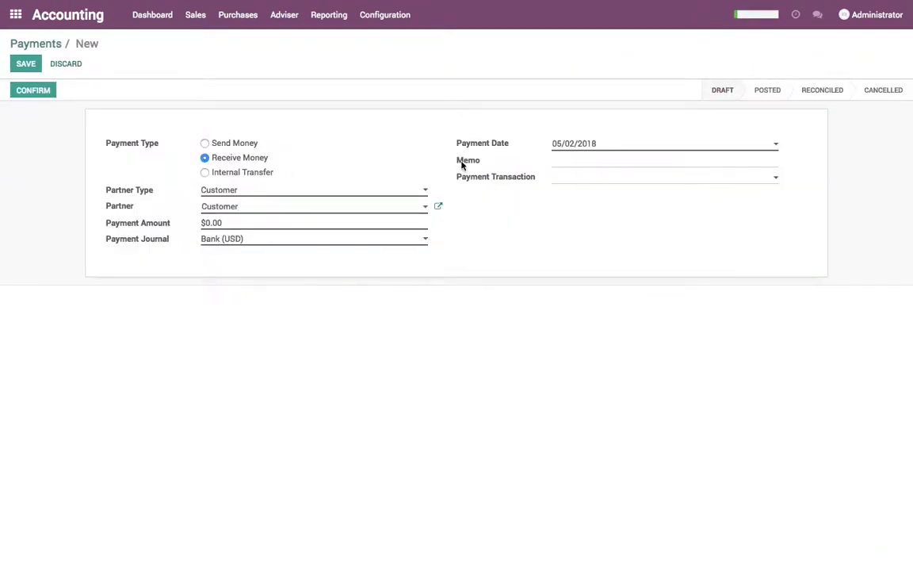
Set the payment date to 04/26/2018, the memo to 989801 and the amount to $1,150, and save the payment.
left_click(619, 150)
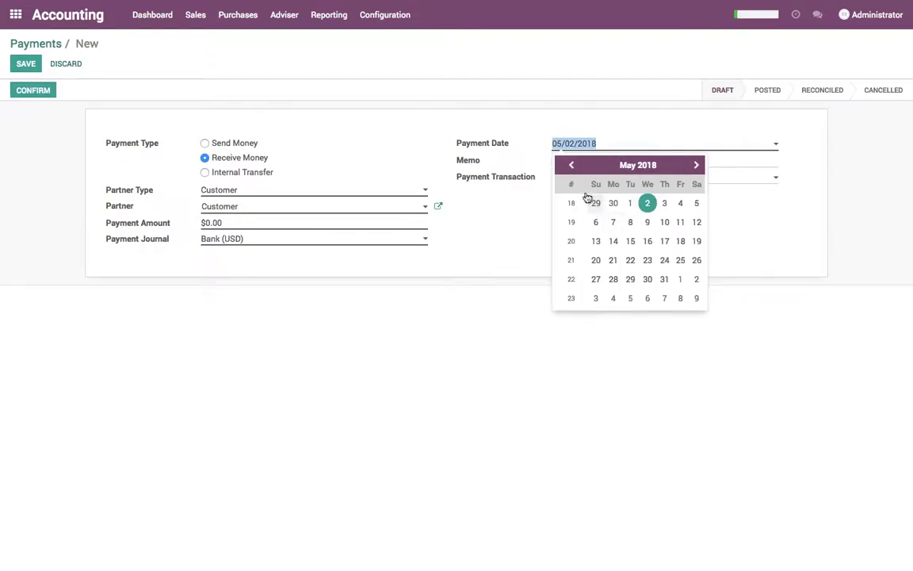
left_click(571, 165)
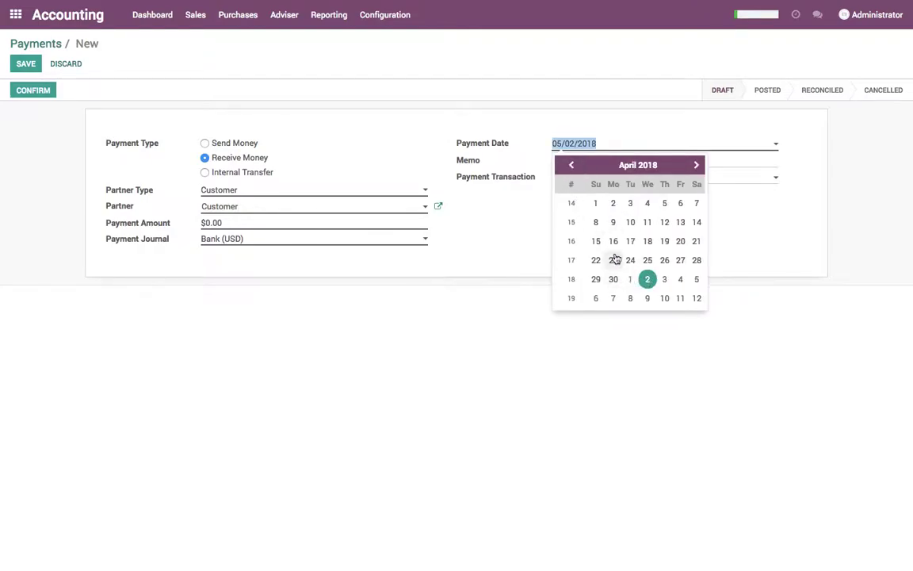
left_click(664, 261)
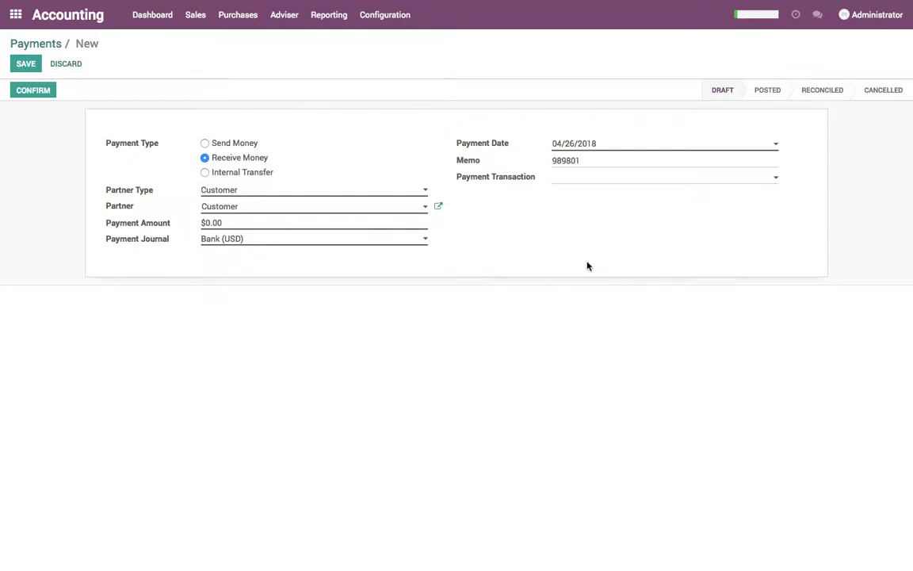
left_click(202, 222)
type("1150")
left_click(26, 64)
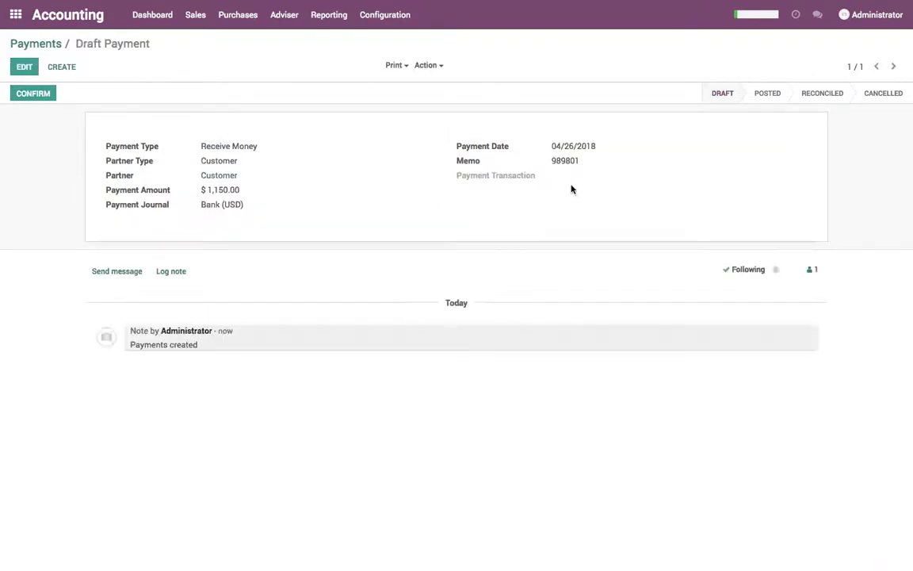
Confirm the payment, reconcile it with the customer's open invoice, and return to the payment record.
left_click(37, 97)
left_click(780, 136)
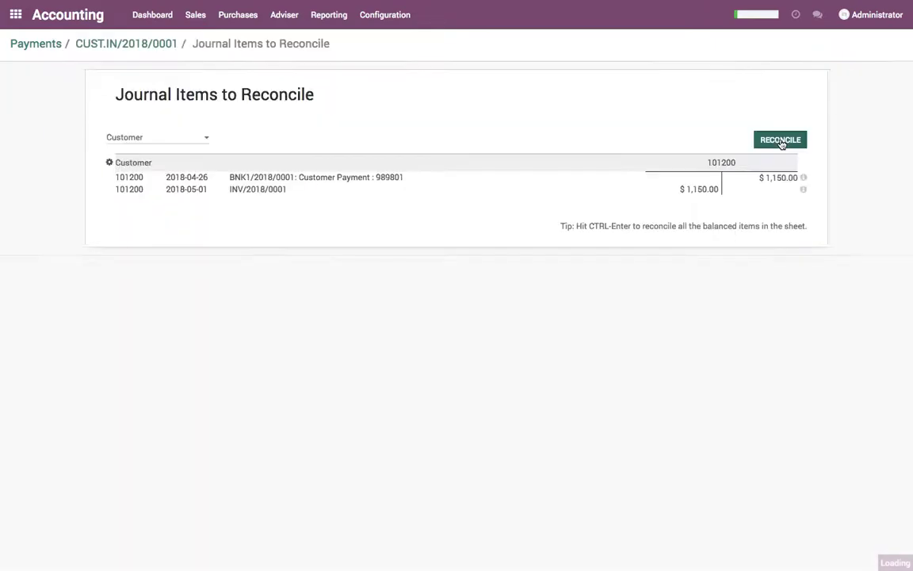
left_click(780, 141)
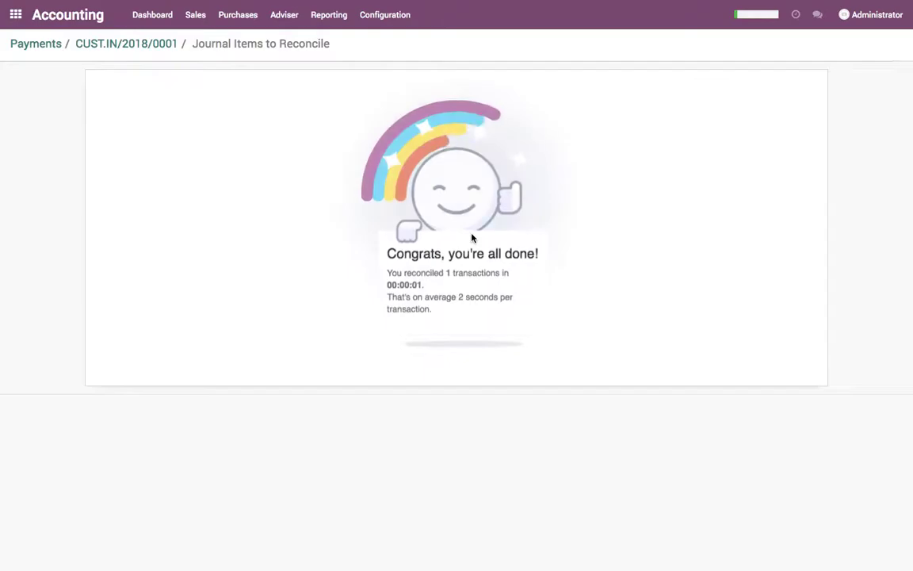
left_click(125, 50)
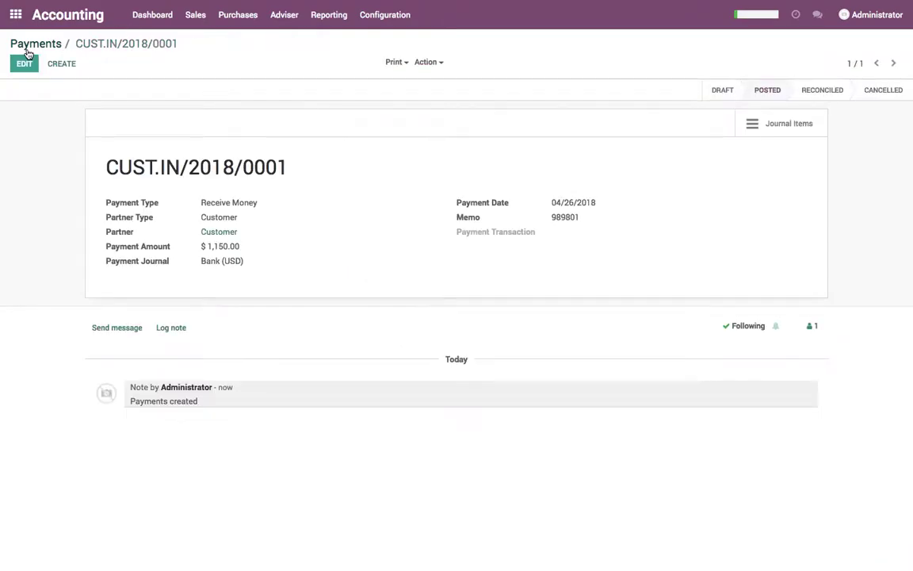
Create and save a receive-money payment from the customer China Export for $2,300 with the memo 787802.
left_click(62, 66)
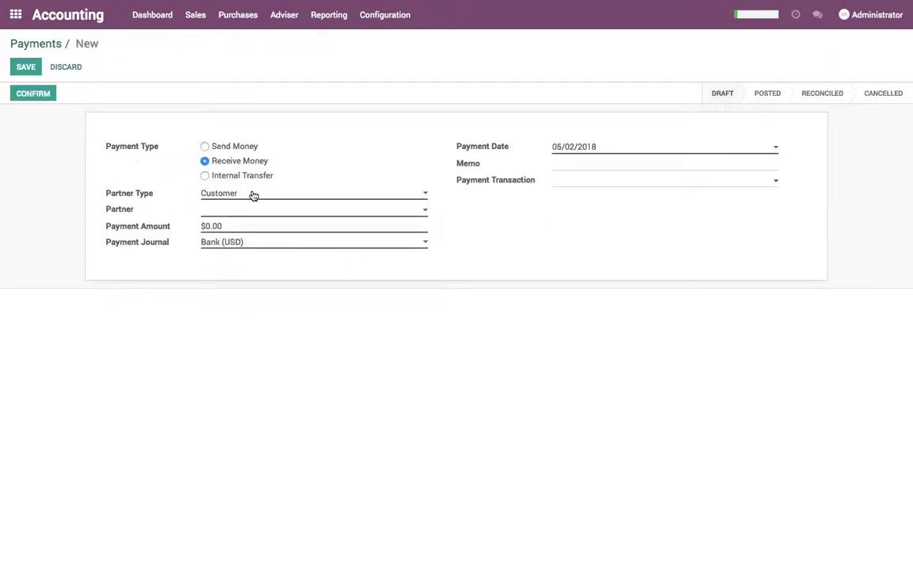
left_click(252, 210)
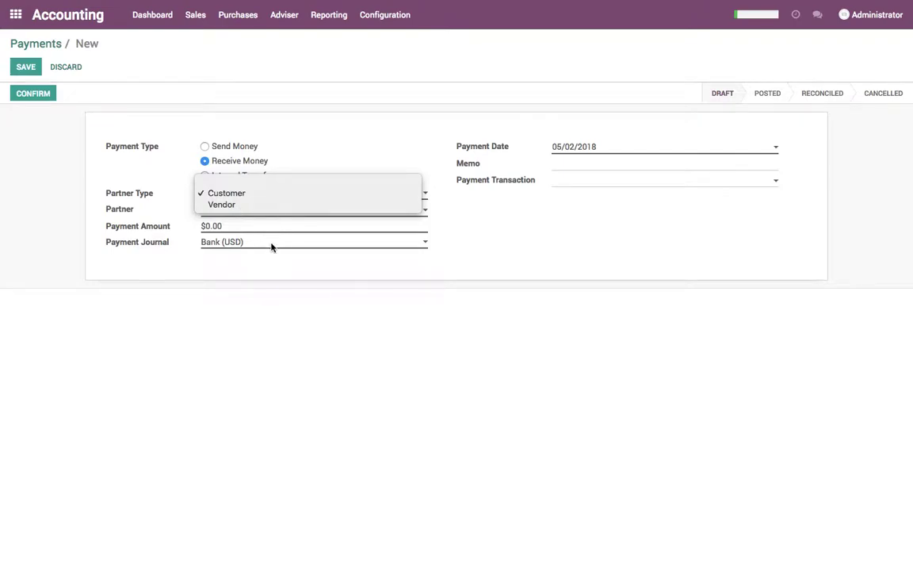
left_click(252, 214)
left_click(243, 208)
left_click(244, 228)
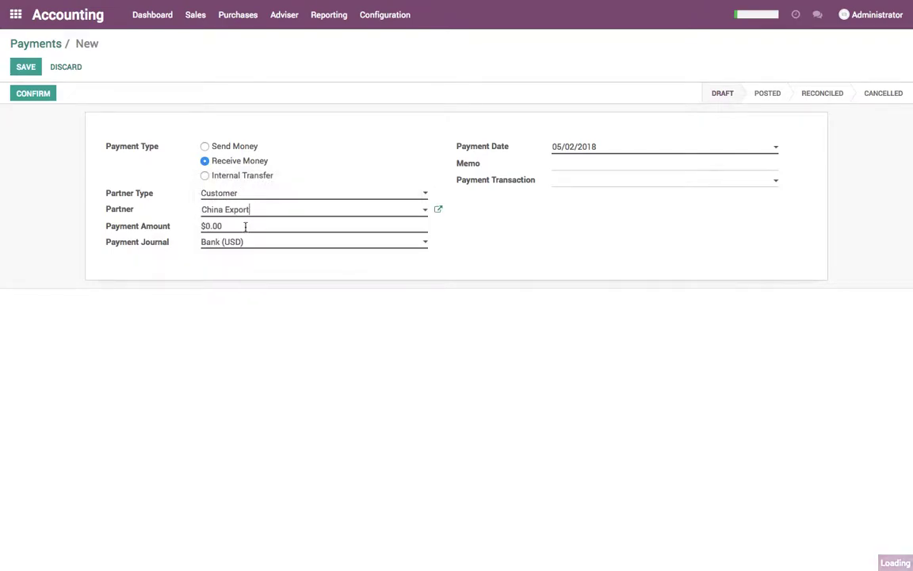
type("2300")
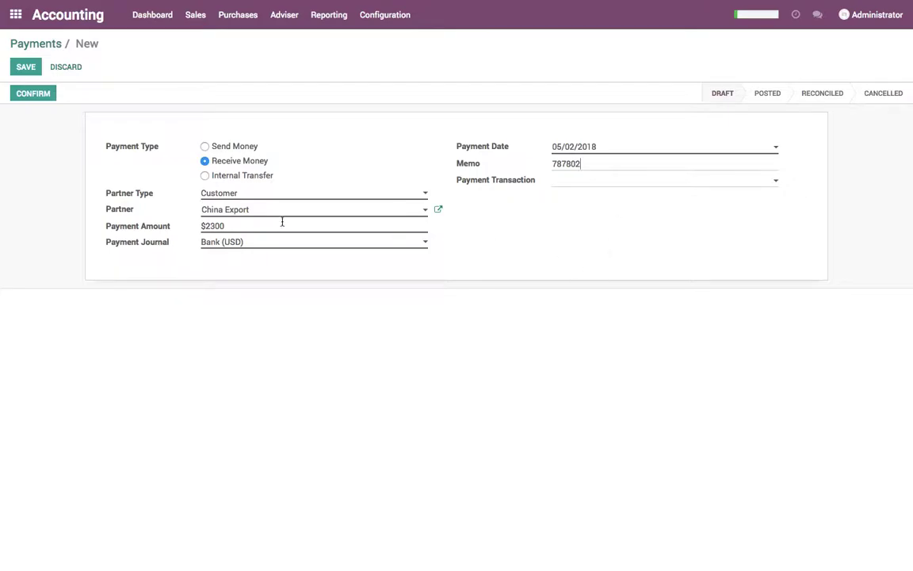
left_click(36, 71)
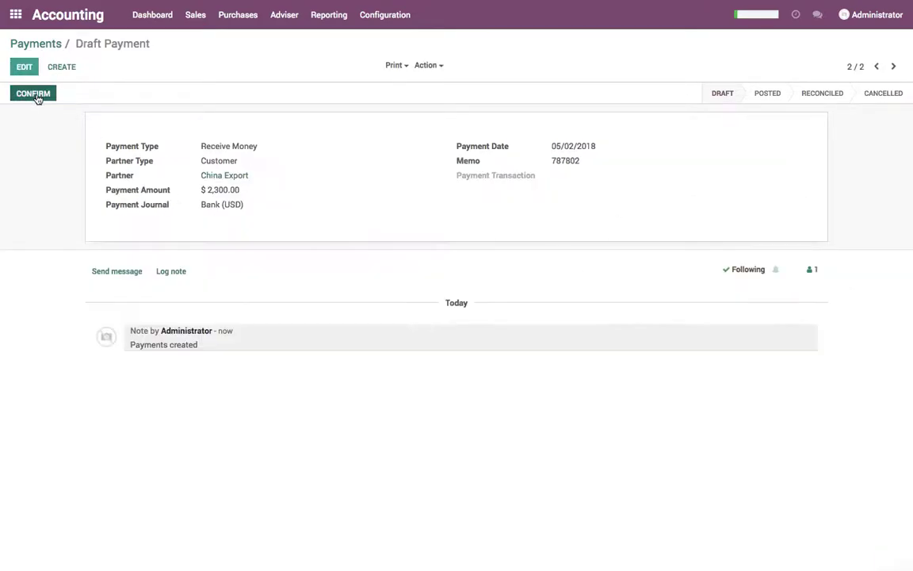
Confirm the China Export payment, reconcile it through payment matching, and return to the payments list.
left_click(37, 96)
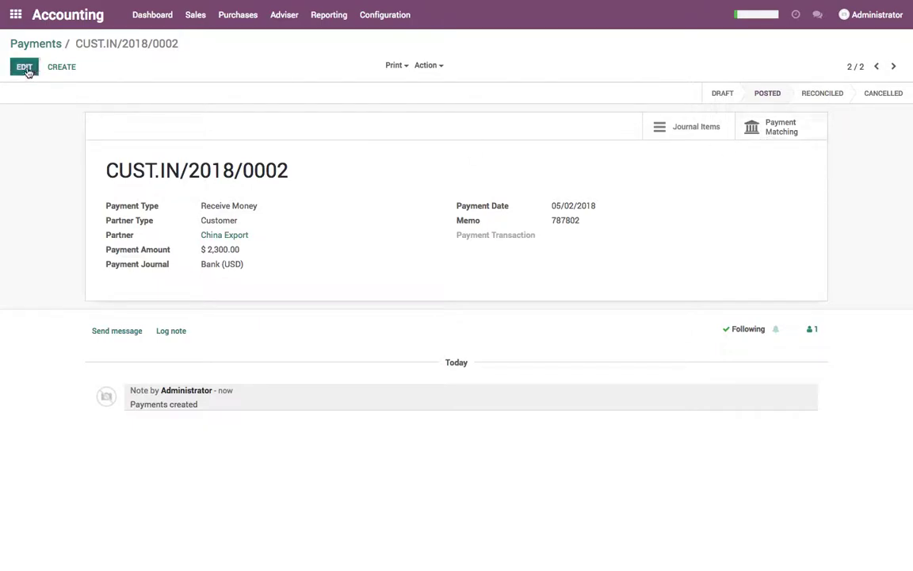
left_click(25, 66)
left_click(26, 67)
left_click(785, 128)
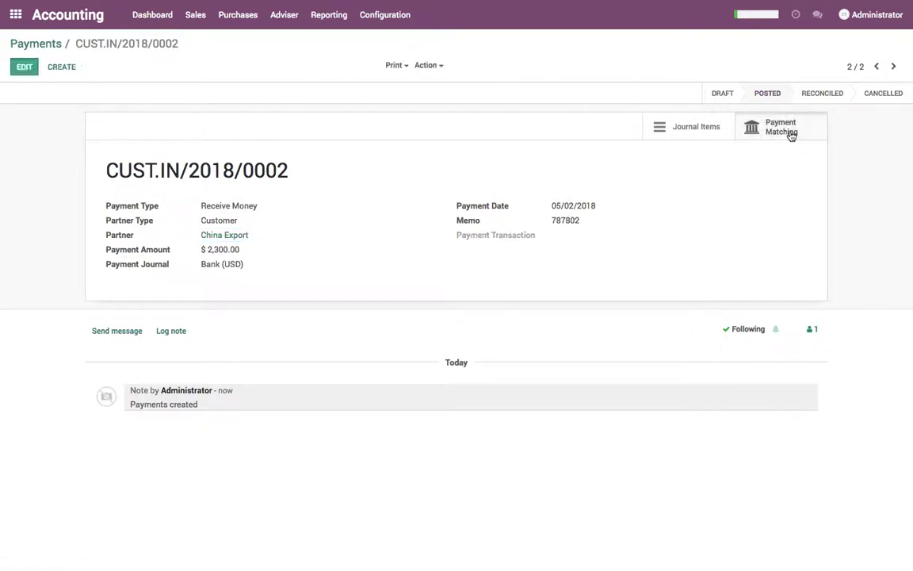
left_click(791, 144)
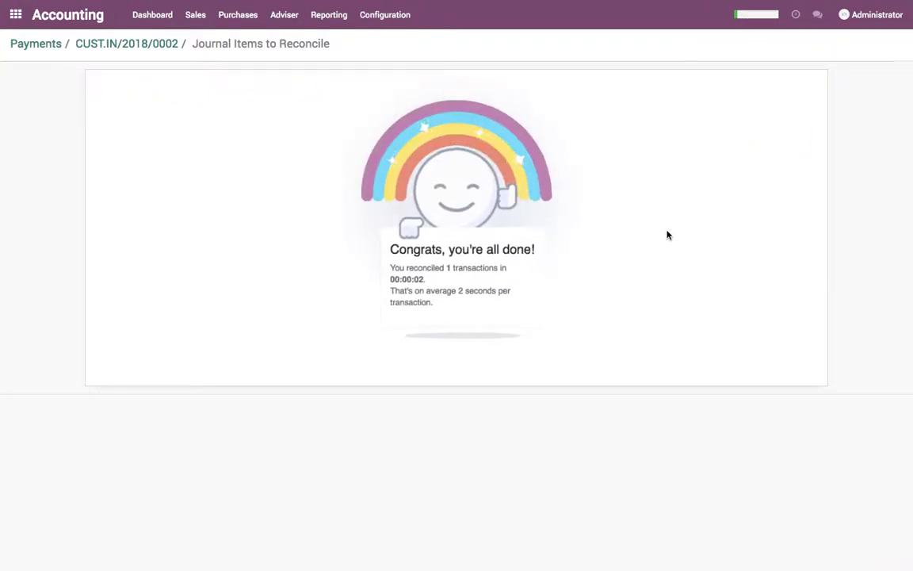
left_click(47, 45)
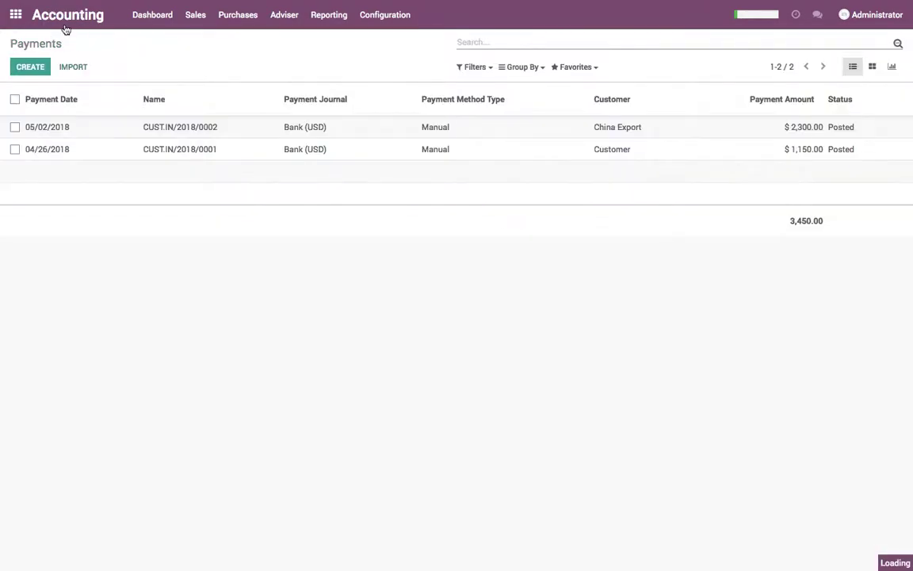
Examine the bank balance difference on the accounting dashboard and the unreconciled payments in the Bank Reconciliation report.
left_click_drag(857, 155, 897, 183)
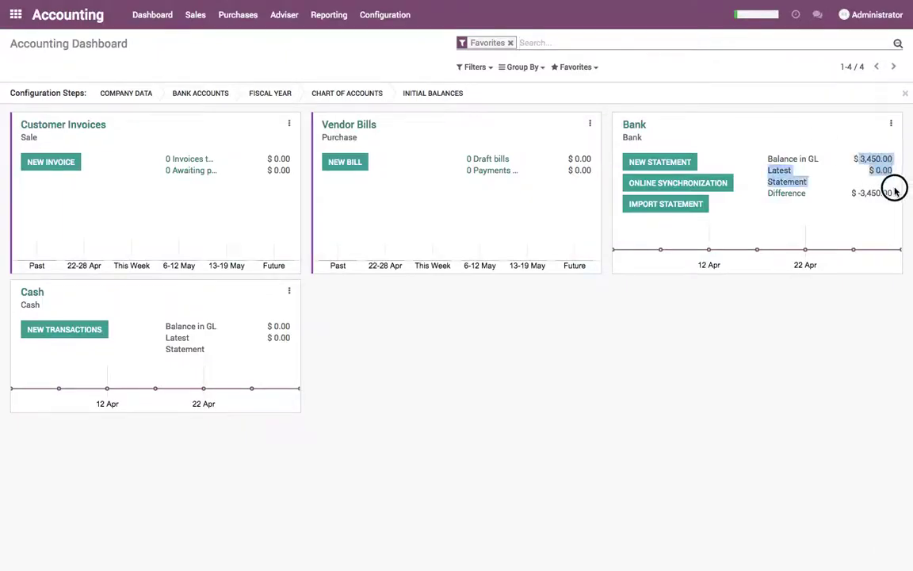
left_click(796, 193)
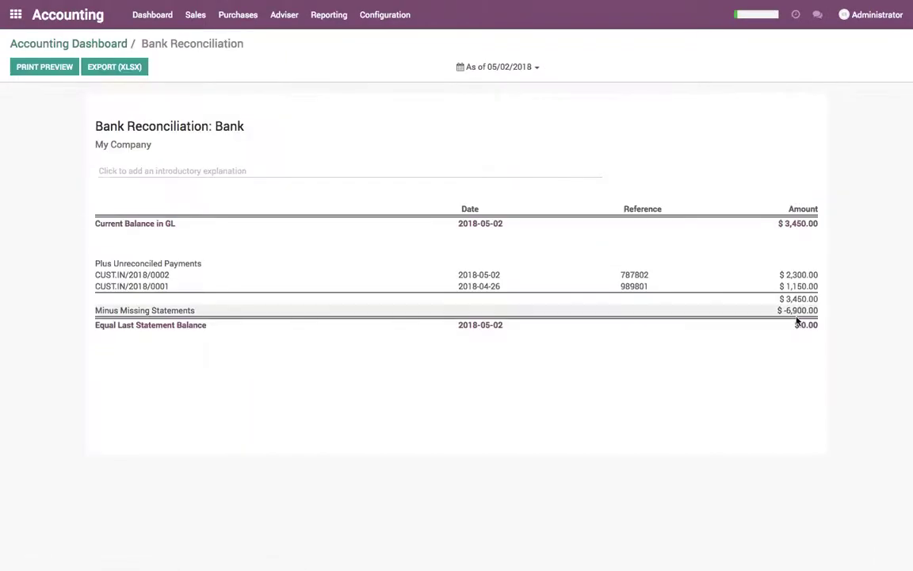
left_click_drag(821, 329, 817, 279)
left_click(109, 46)
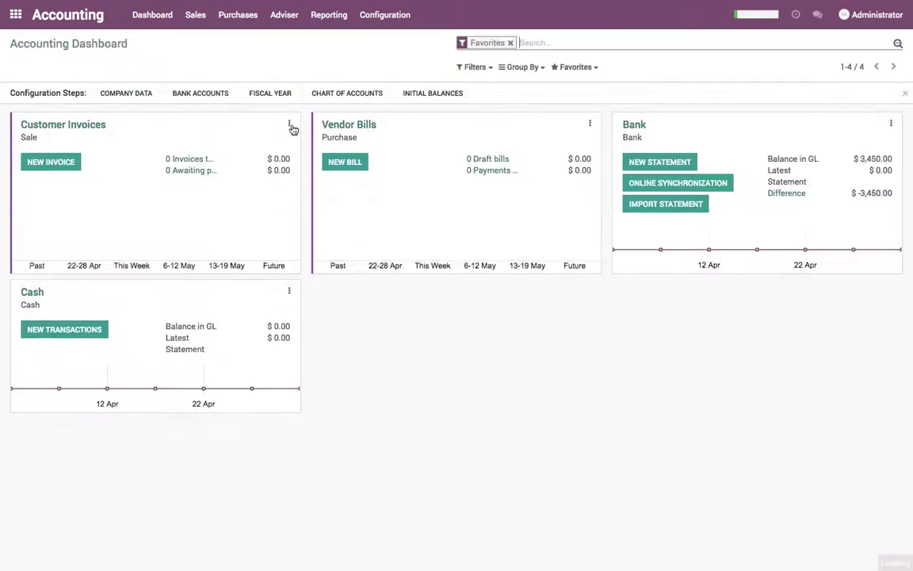
Start a new statement for the bank journal with the reference May/week-01.
left_click(684, 169)
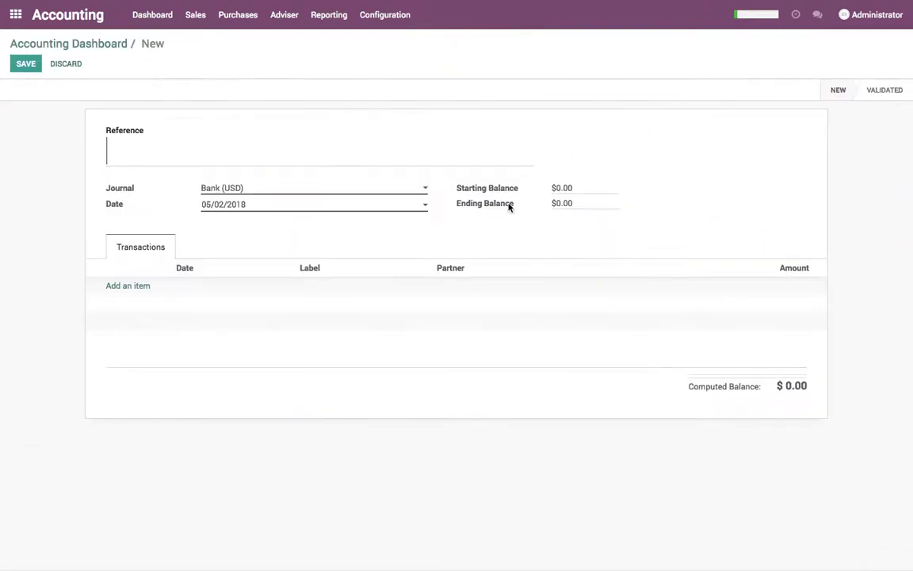
left_click(132, 155)
type("May/week-01")
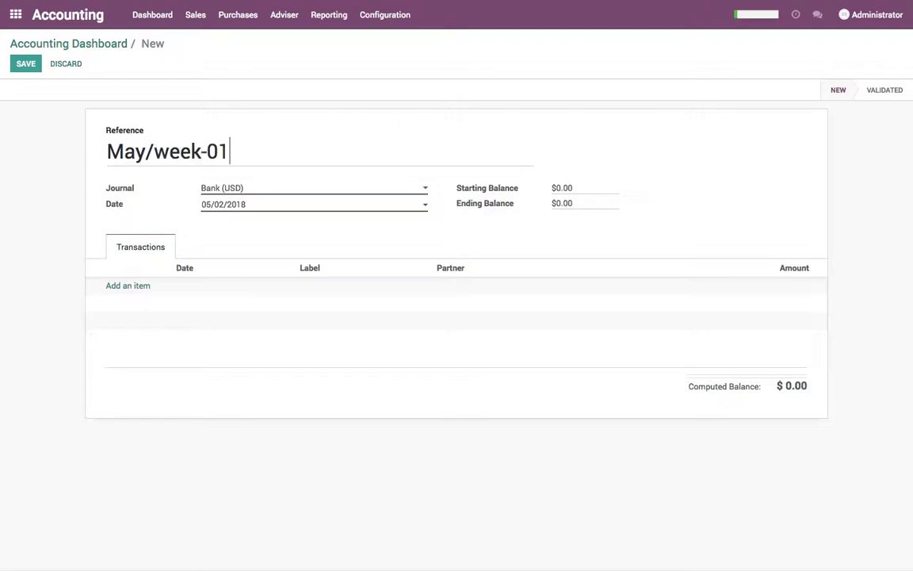
left_click(135, 298)
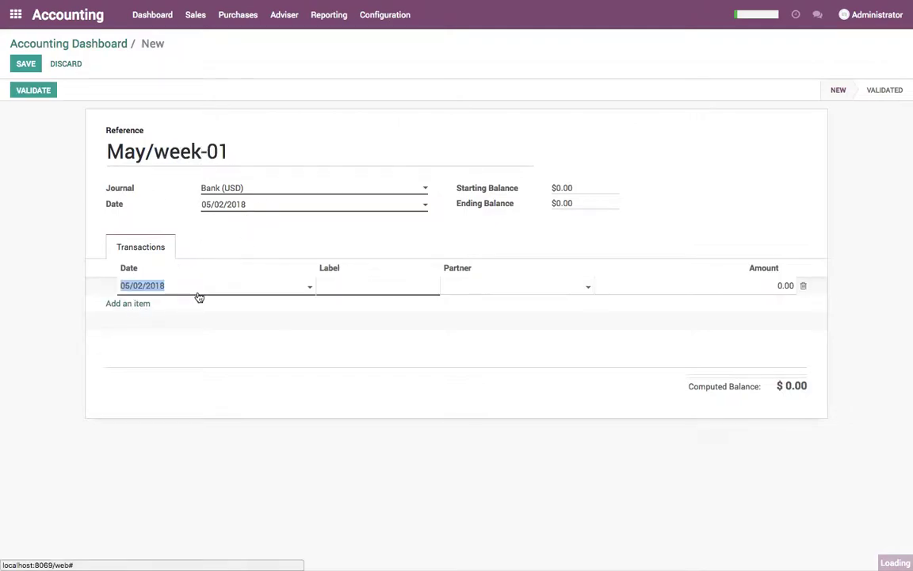
left_click(367, 290)
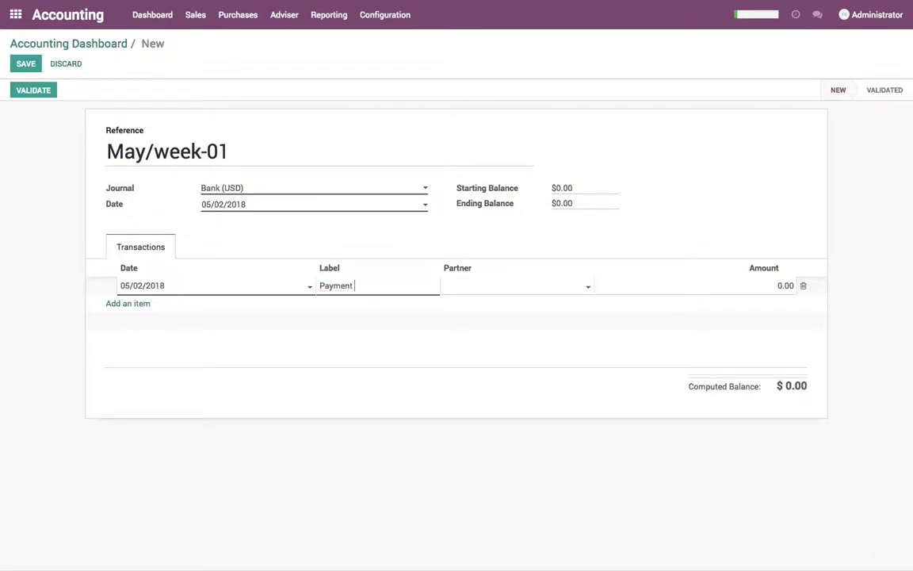
key("Escape")
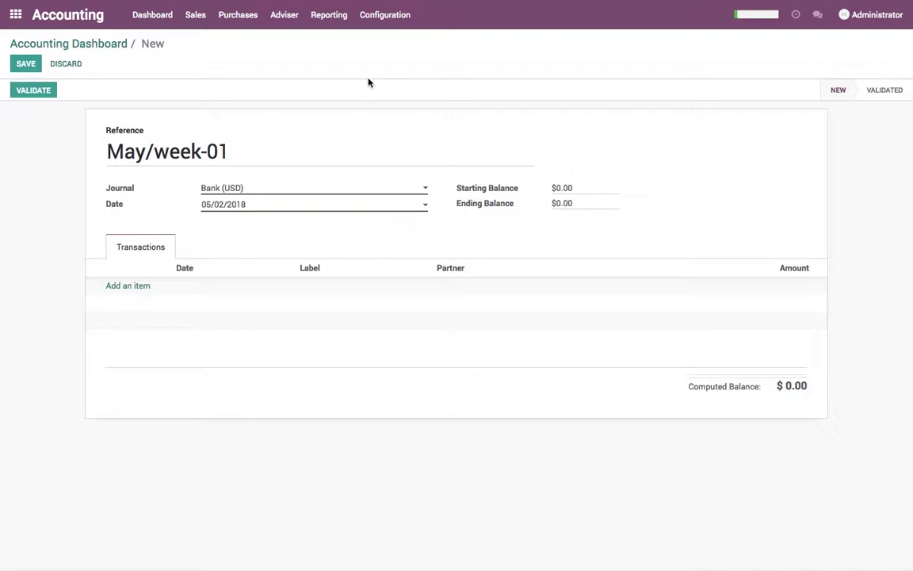
Copy "Payment received - China Export" from the weekly bank statement PDF and return to the new Odoo statement.
left_click(278, 26)
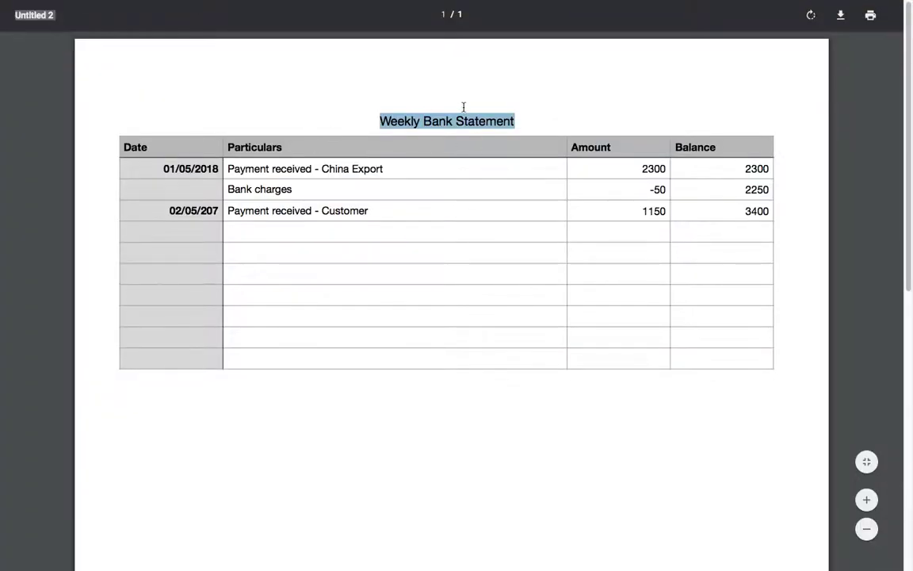
left_click(430, 129)
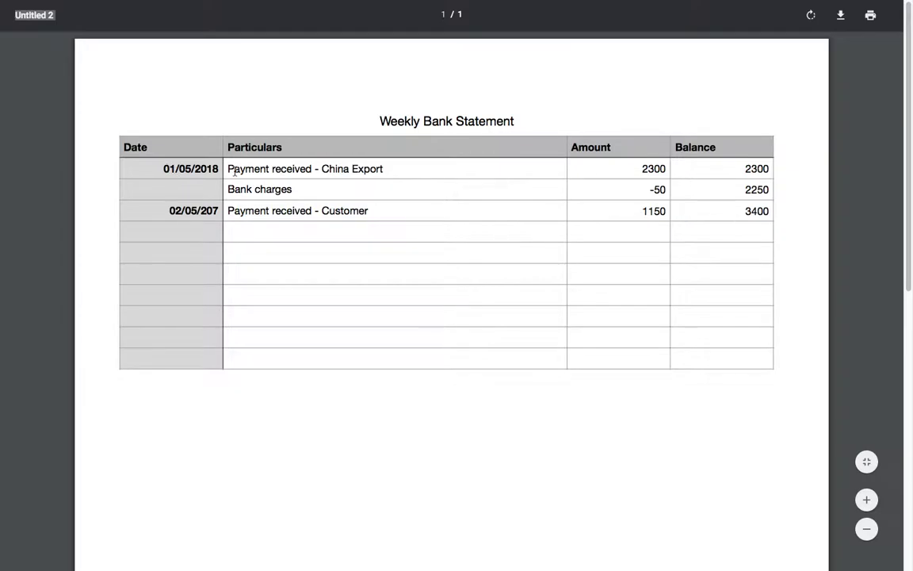
left_click_drag(228, 169, 393, 169)
key("ctrl+c")
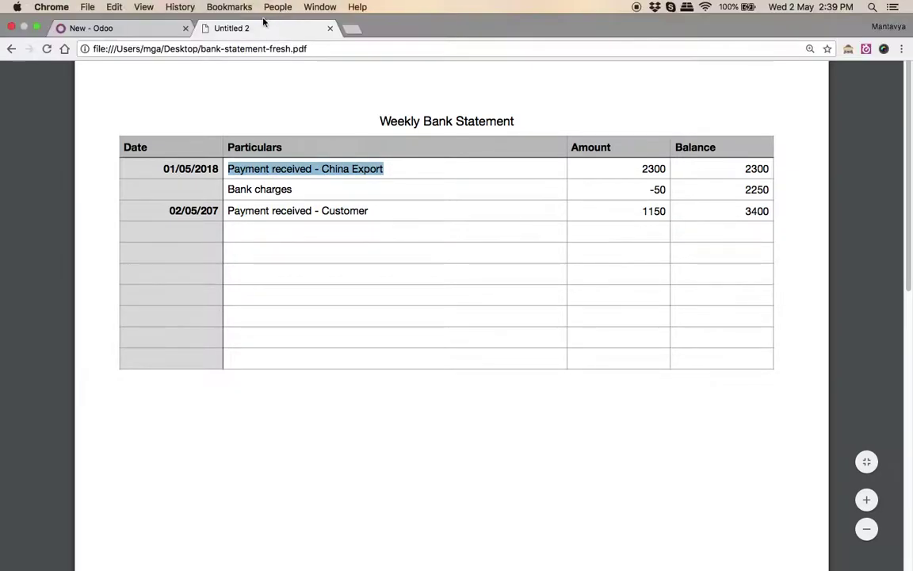
left_click(91, 28)
Add a transaction dated 05/01/2018 with the copied label, the partner China Export and an amount of $2,300.
left_click(140, 286)
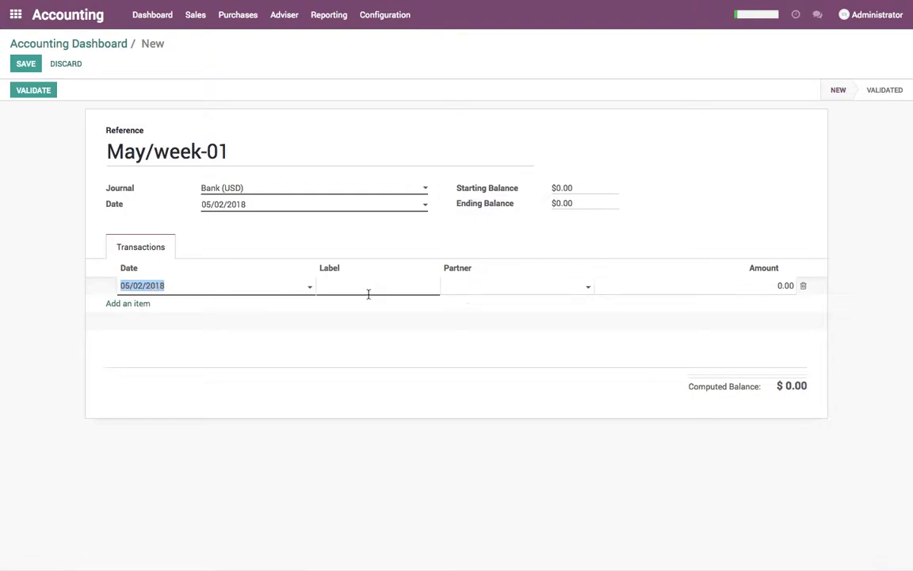
left_click(248, 293)
left_click(197, 347)
left_click(359, 287)
key("ctrl+v")
left_click(456, 285)
type("chi")
key("Return")
key("Tab")
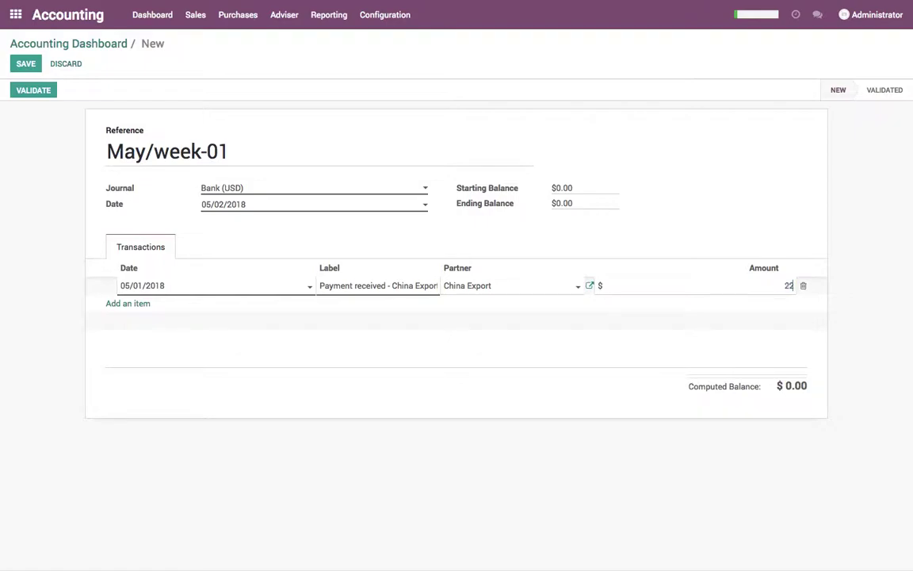
type("2,300")
key("Return")
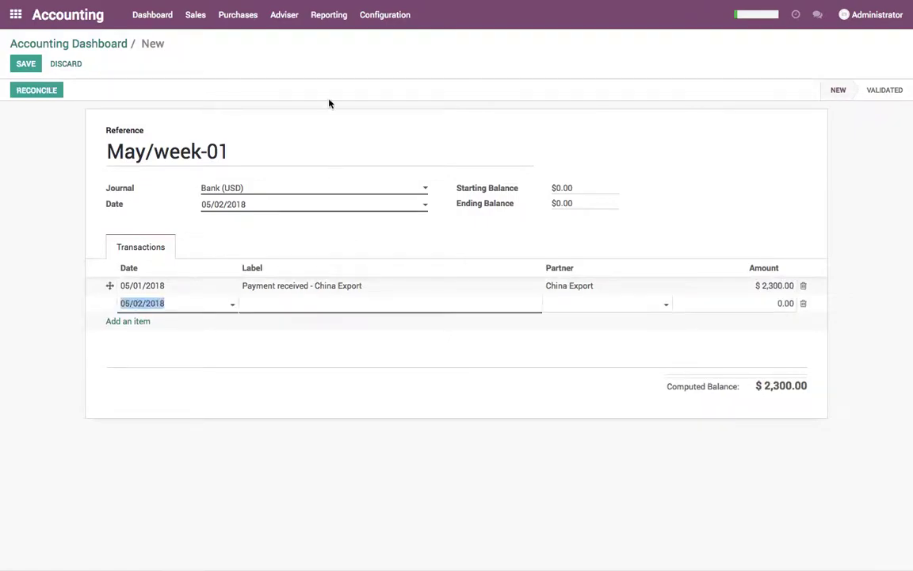
Copy the "Bank charges" text from the weekly bank statement PDF and return to the Odoo statement.
left_click(277, 28)
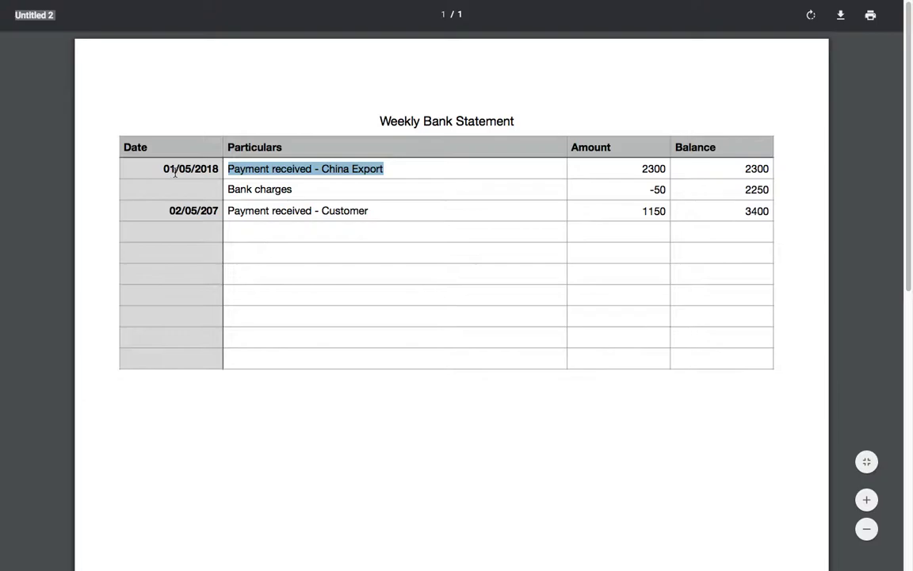
left_click_drag(229, 190, 291, 190)
key("ctrl+c")
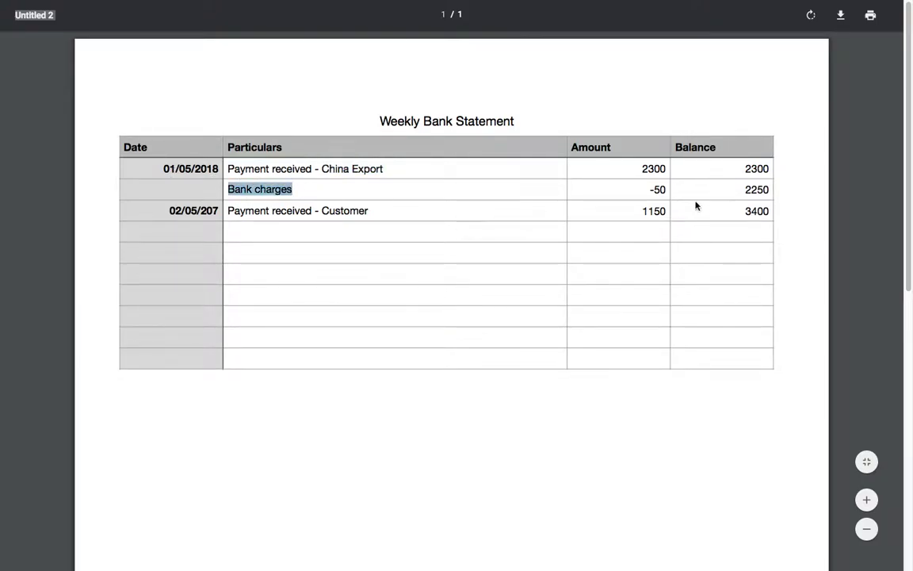
left_click(123, 26)
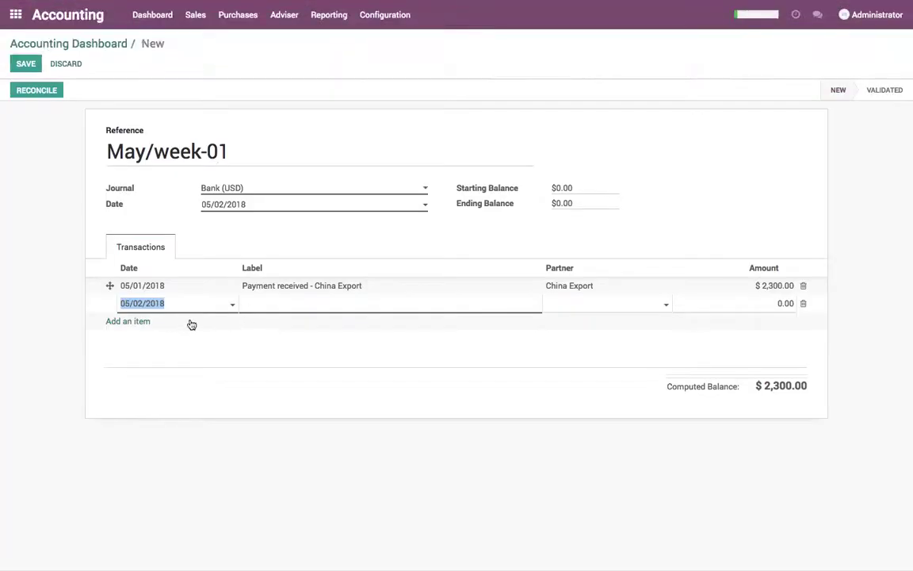
Enter the bank charges transaction with the copied label, no partner and an amount of -50.
left_click(296, 303)
key("ctrl+v")
key("Tab")
key("Tab")
key("BackSpace")
type("-5")
key("Return")
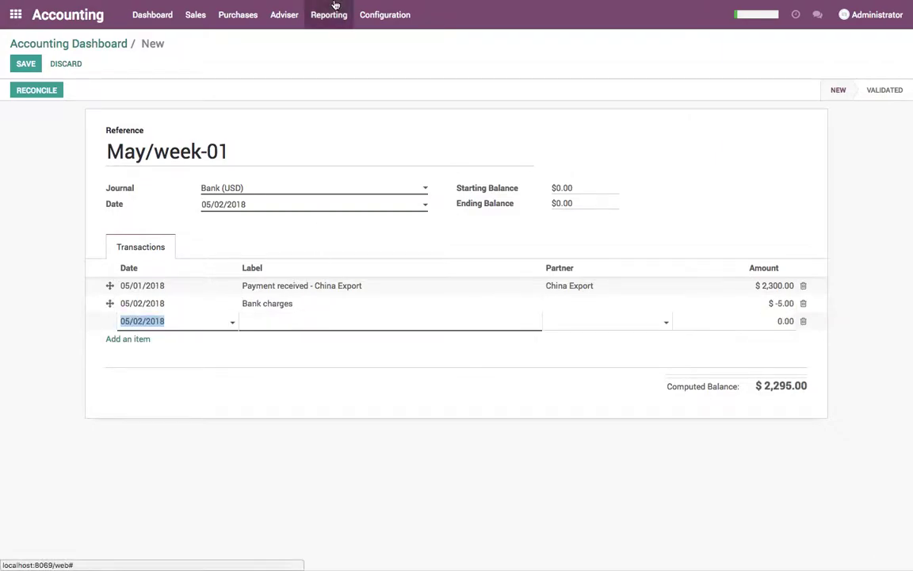
left_click(785, 304)
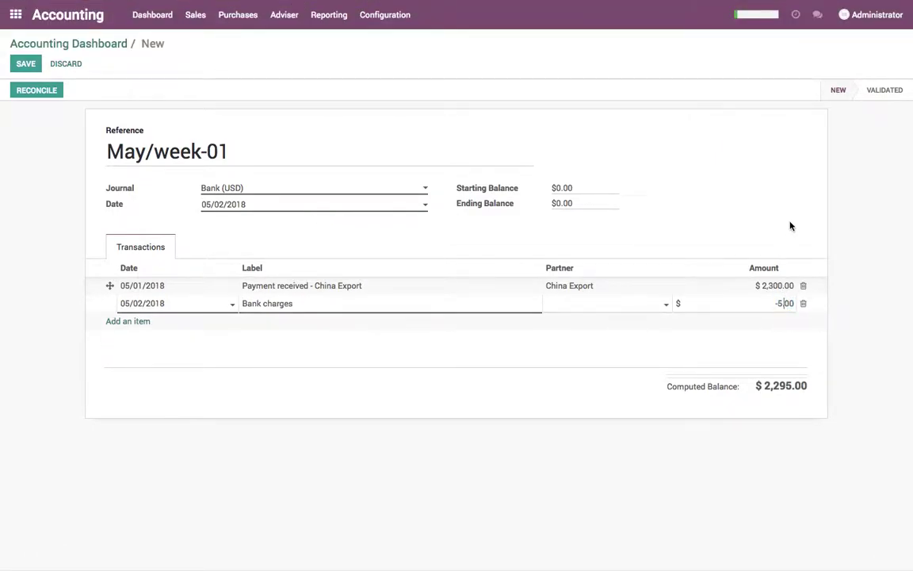
key("Return")
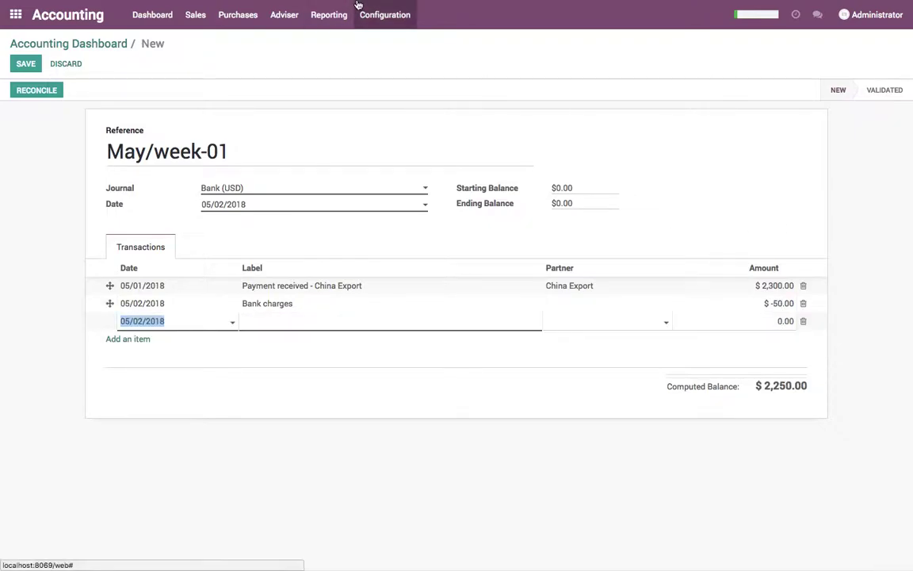
Copy "Payment received - Customer" from the weekly bank statement PDF and return to the Odoo statement.
left_click(283, 33)
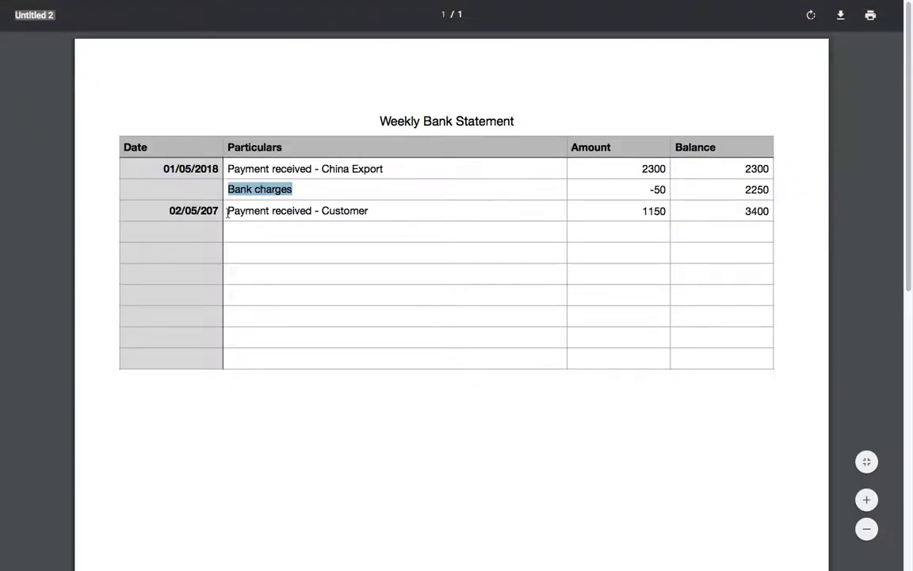
left_click_drag(227, 212, 400, 211)
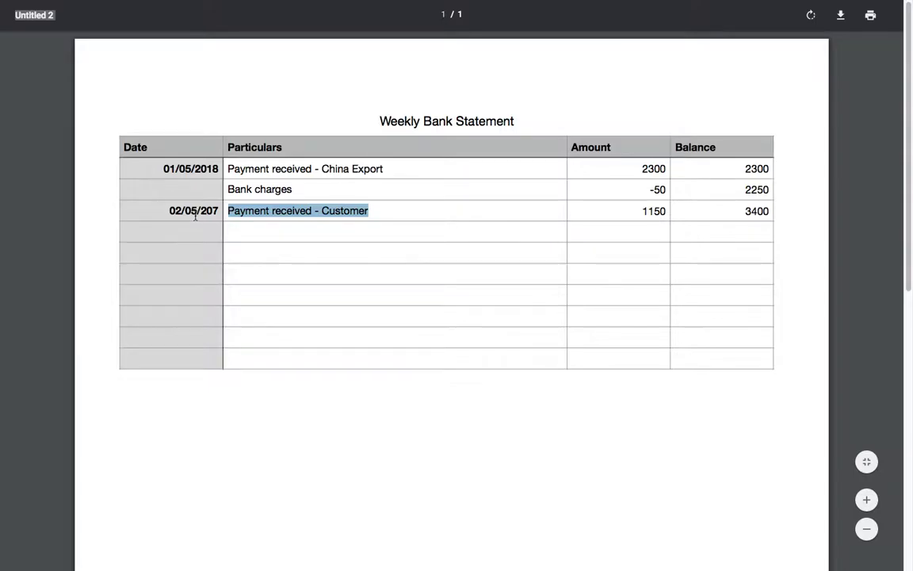
mouse_move(127, 4)
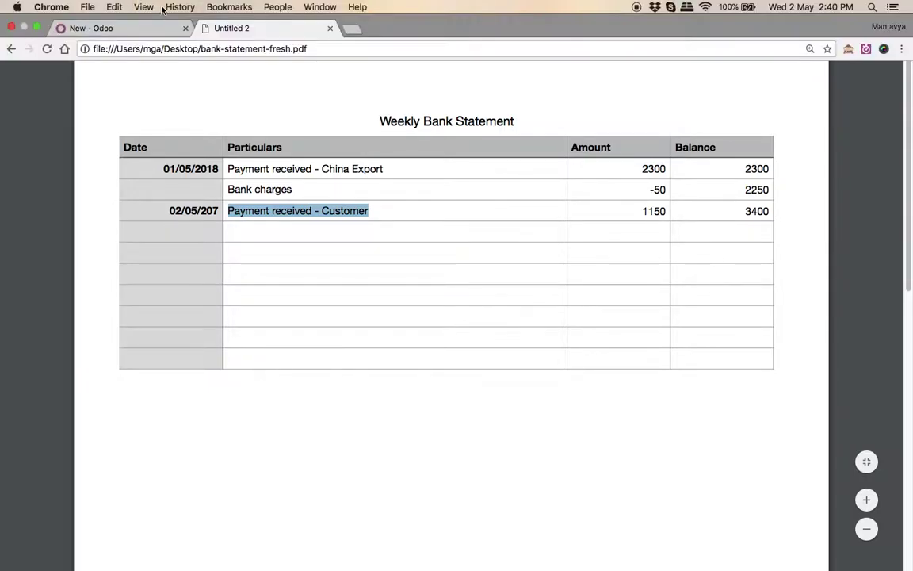
left_click(135, 29)
Enter a transaction labelled "Payment received - Customer" with the partner Customer and an amount of $1,150.
key("Tab")
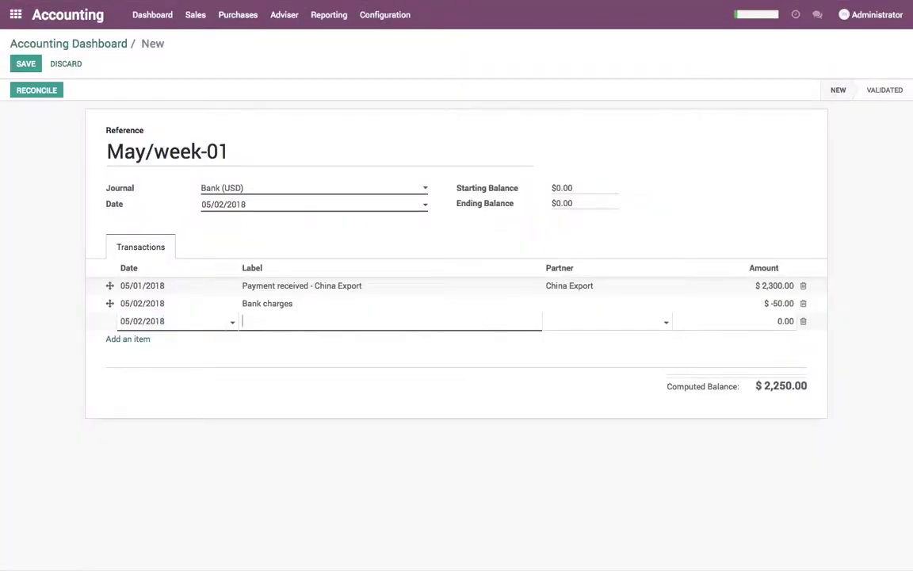
type("Payment received - Customer")
key("Tab")
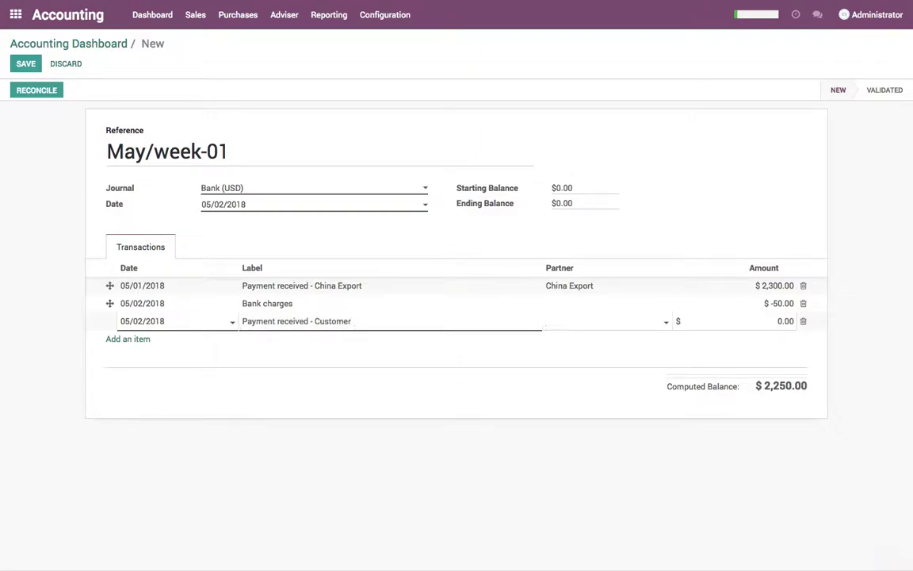
type("Cus")
key("Tab")
left_click(418, 525)
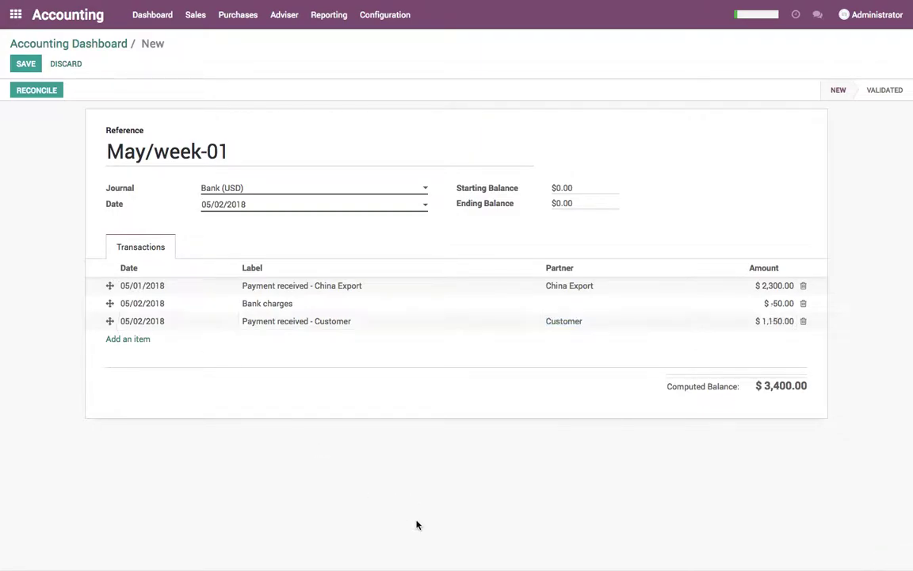
Check the computed balance against the weekly bank statement PDF, set the statement's ending balance to 3400 and save it.
double_click(763, 386)
mouse_move(331, 4)
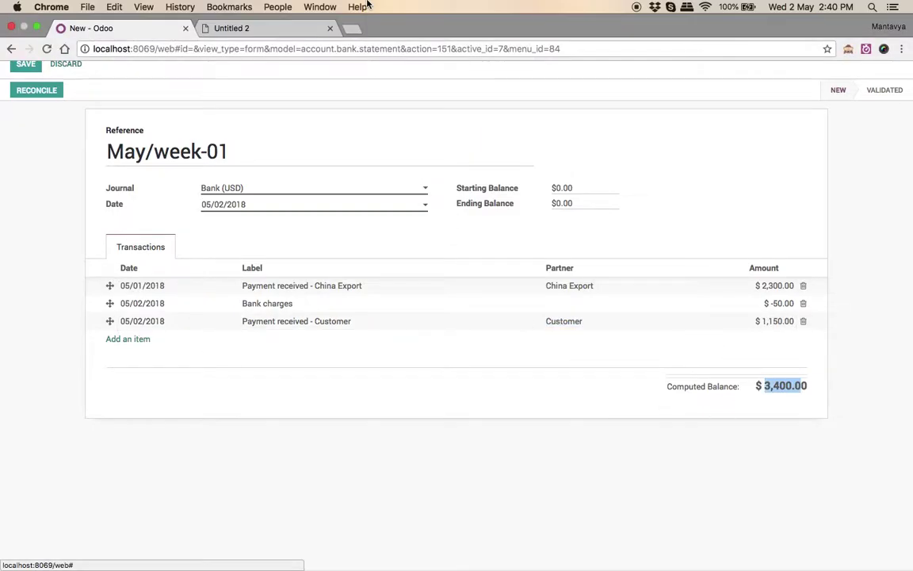
left_click(310, 28)
double_click(759, 211)
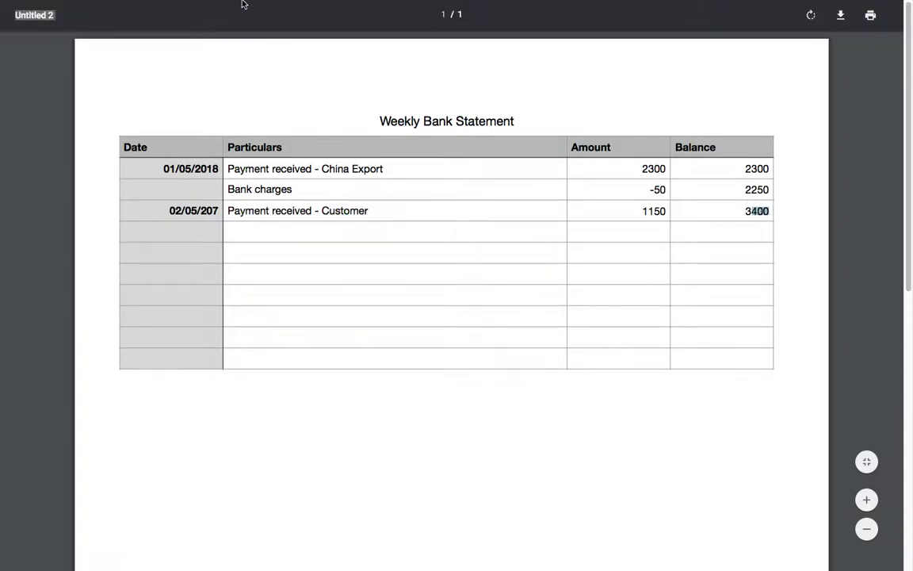
left_click(127, 29)
left_click(565, 203)
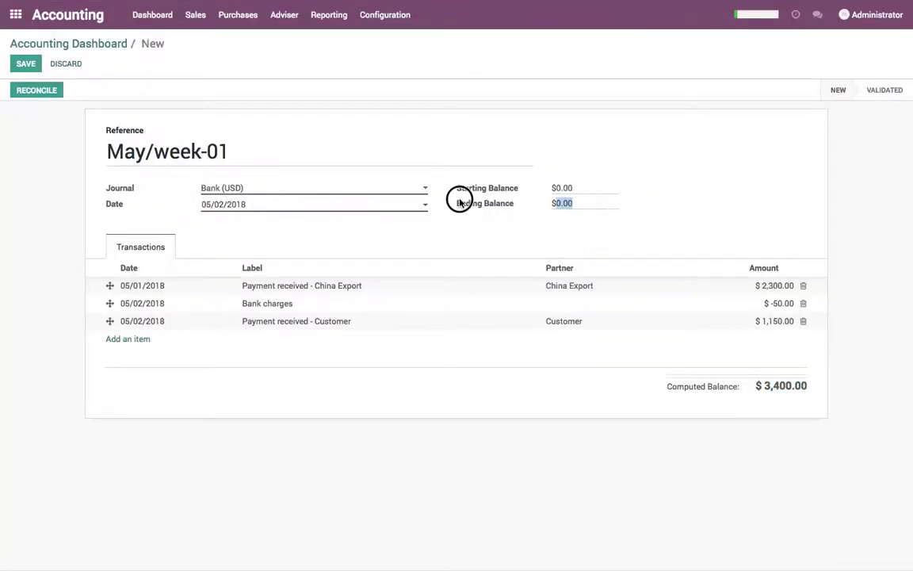
key("Tab")
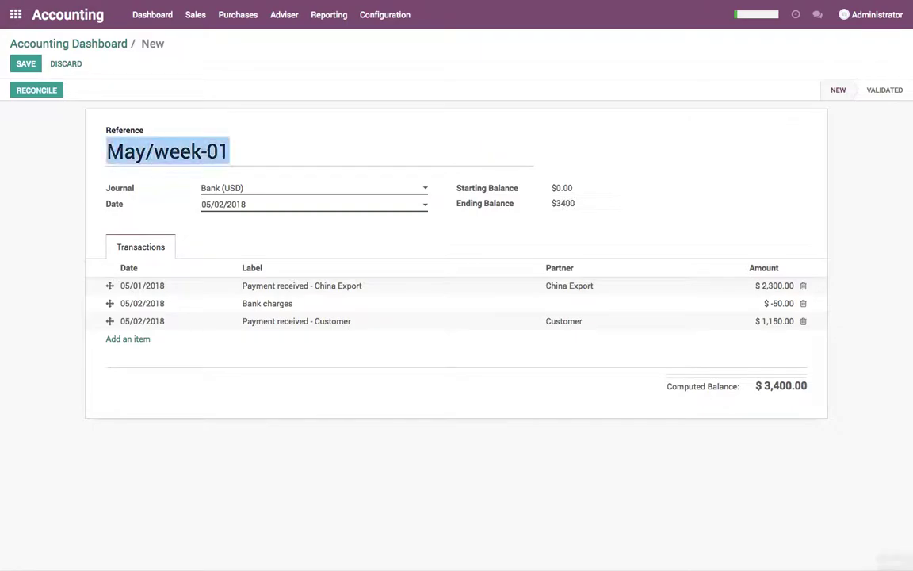
left_click(13, 66)
Open the Bank journal's pending reconciliation from the Accounting Dashboard and reconcile the payment received from China Export.
left_click(83, 52)
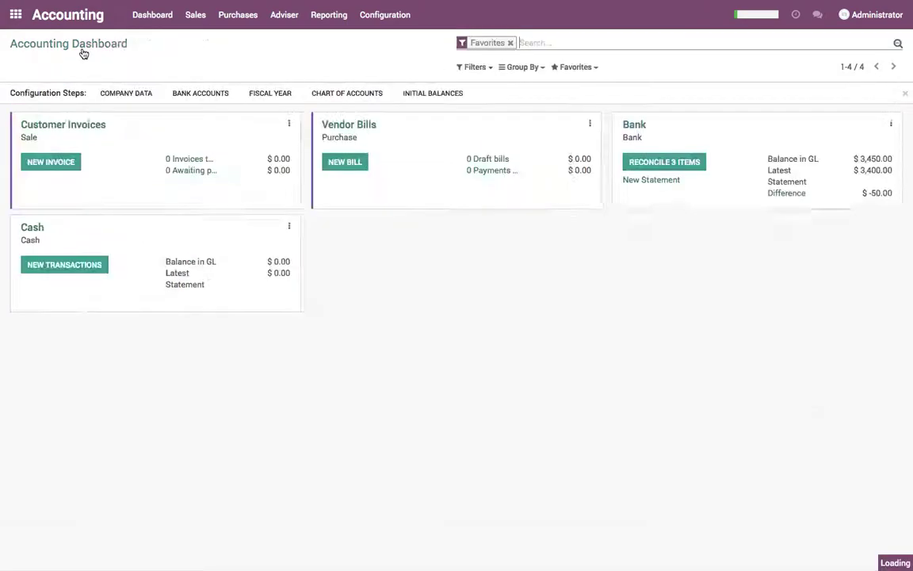
left_click_drag(863, 159, 889, 179)
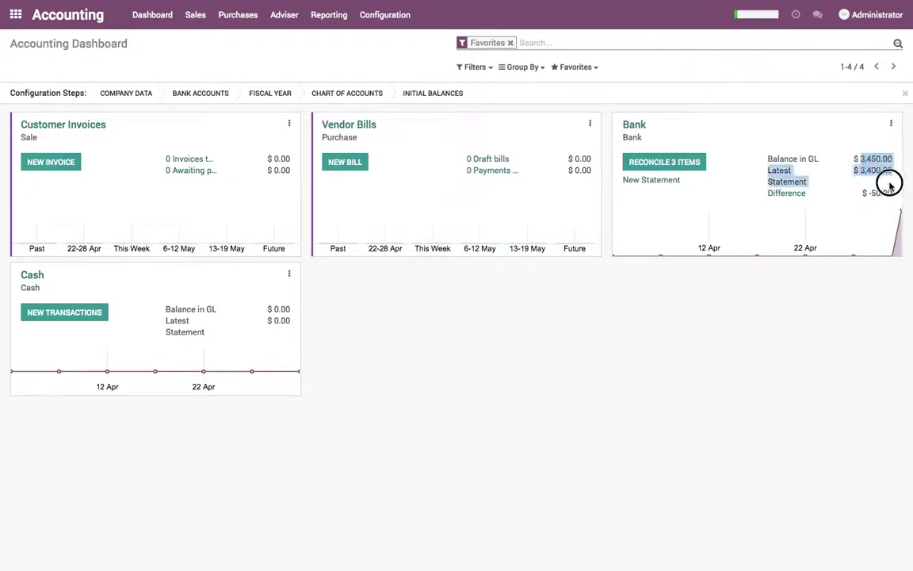
left_click(871, 193)
left_click(686, 162)
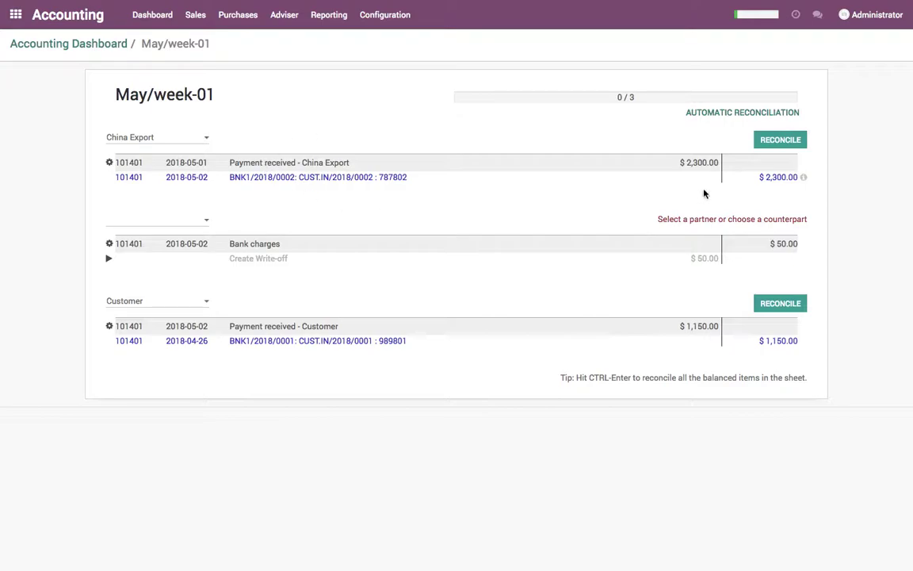
left_click(780, 140)
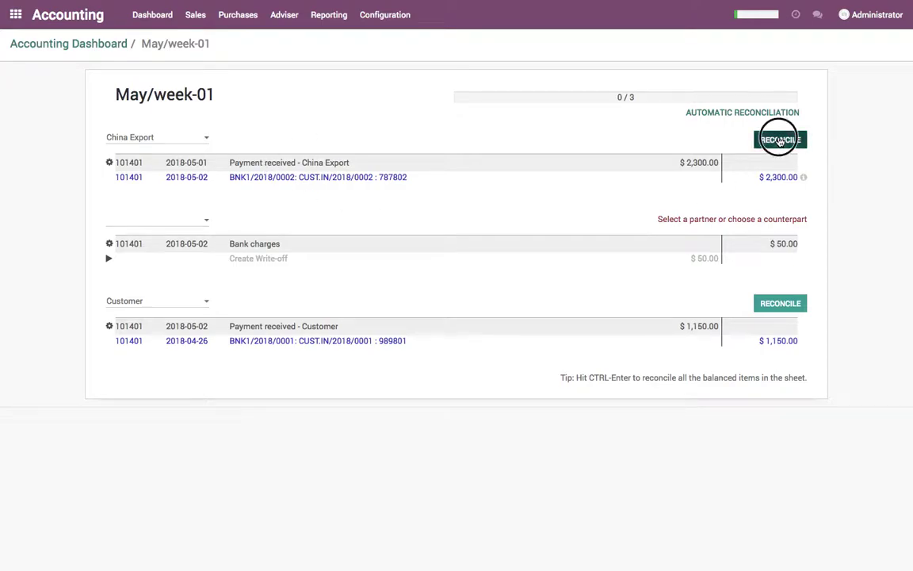
Reconcile the bank charges against account 212300 Bank Fees, and reconcile the Customer payment with its proposed entry.
left_click(261, 219)
type("bank")
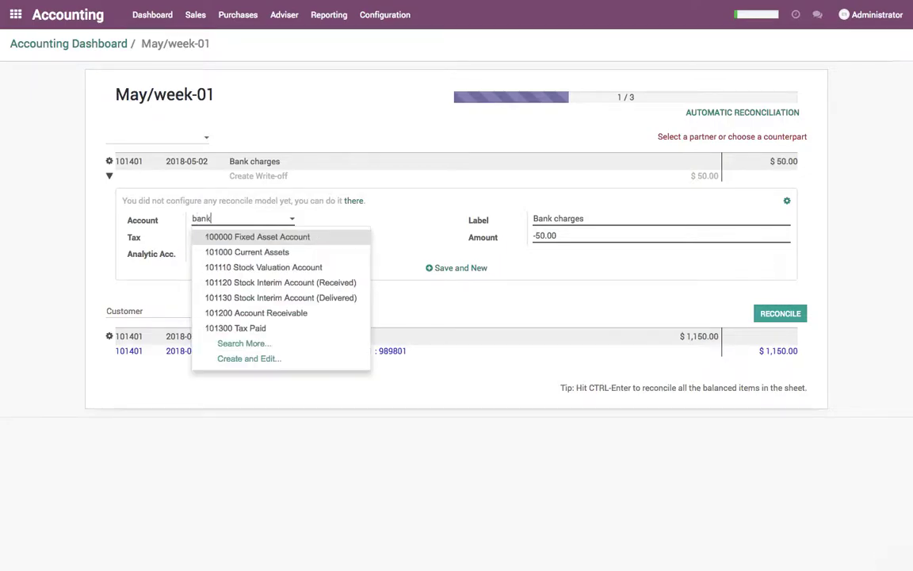
key("Down")
key("Return")
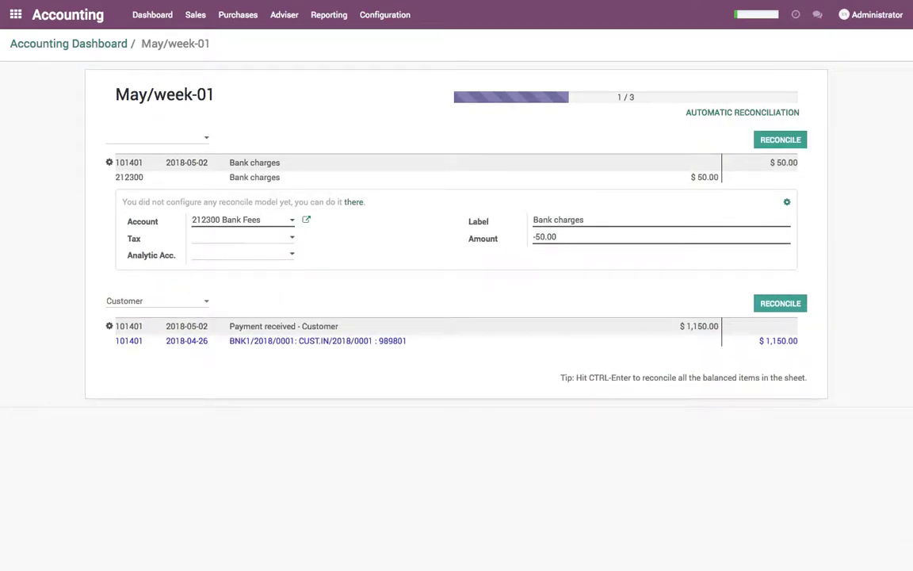
left_click(788, 143)
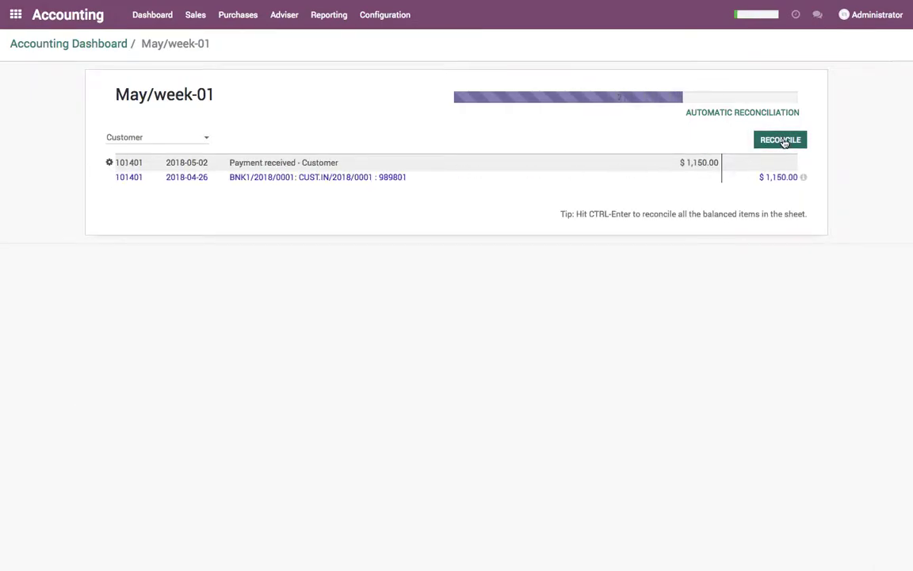
left_click(783, 141)
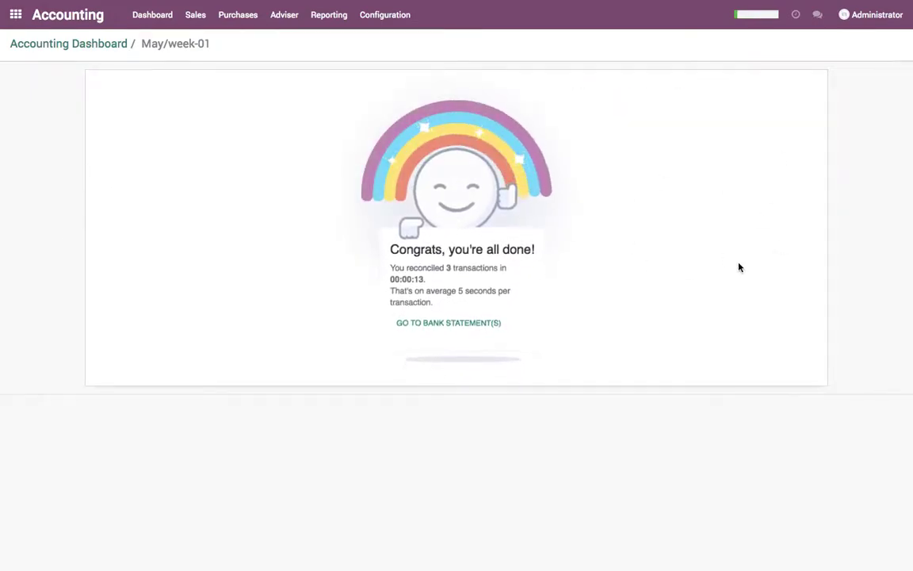
Open the reconciled May/week-01 bank statement and validate it.
left_click(473, 325)
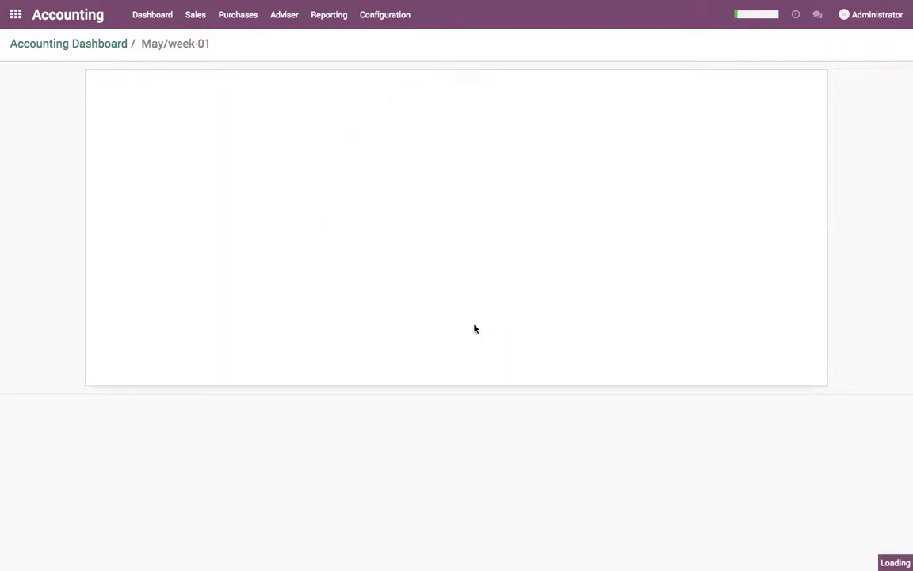
left_click(700, 140)
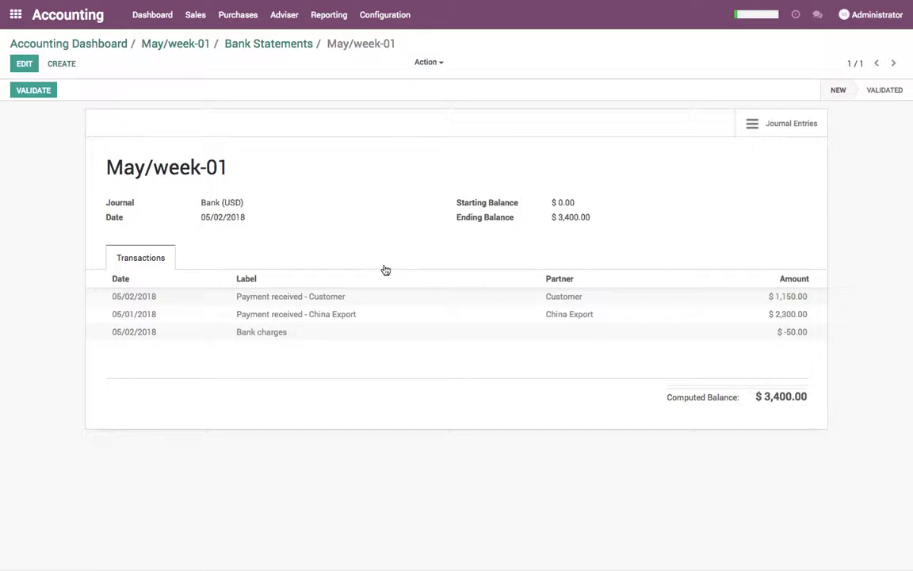
left_click(34, 93)
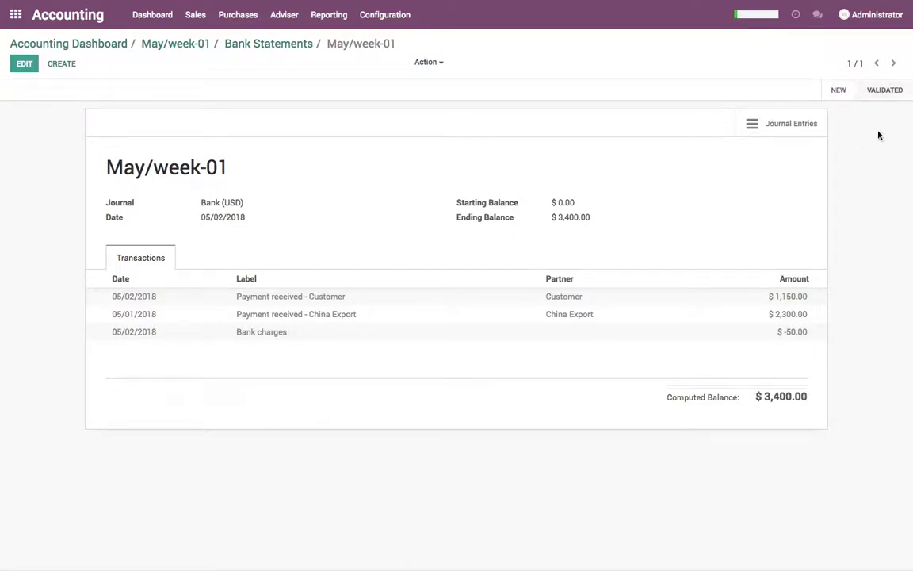
Return to the Accounting Dashboard and compare the Bank journal's general ledger balance with its latest statement balance.
left_click(291, 44)
left_click(192, 43)
left_click(105, 46)
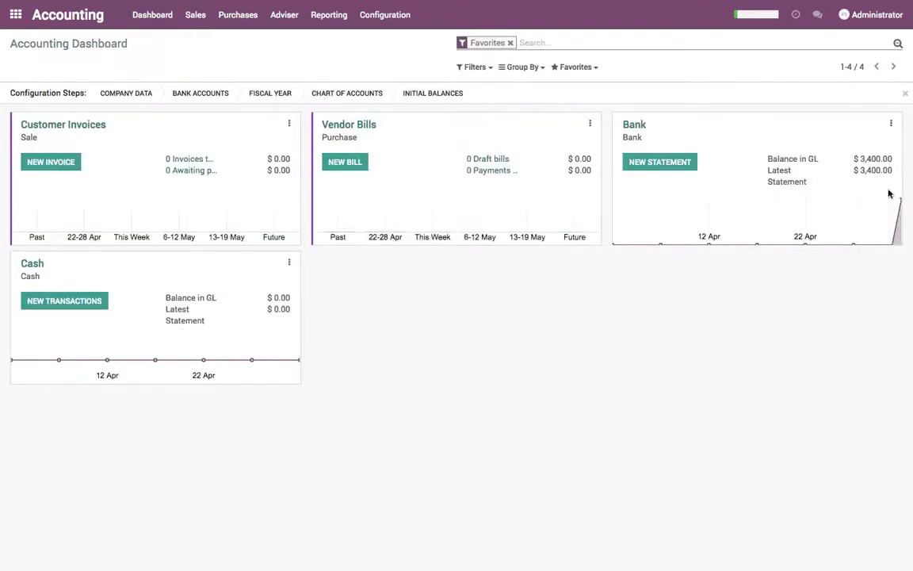
left_click_drag(769, 159, 823, 182)
left_click(799, 343)
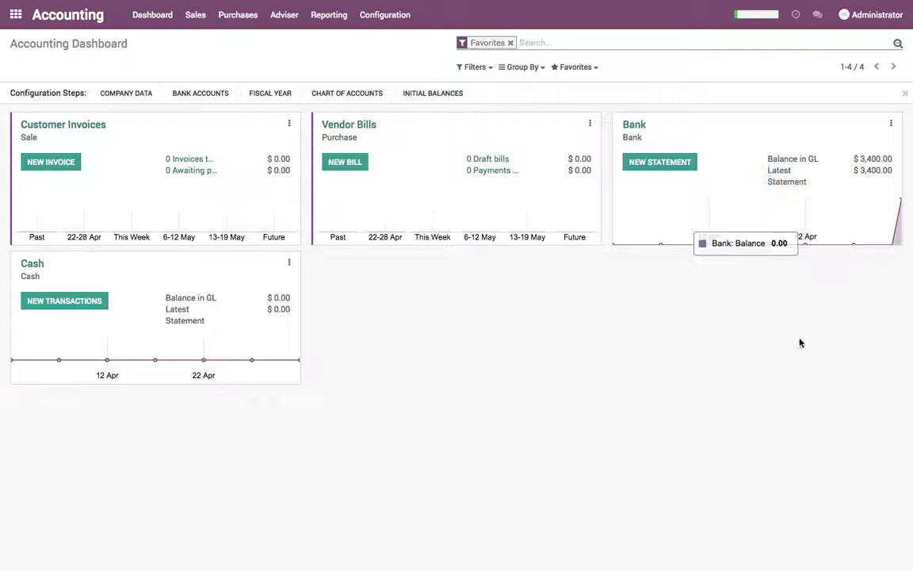